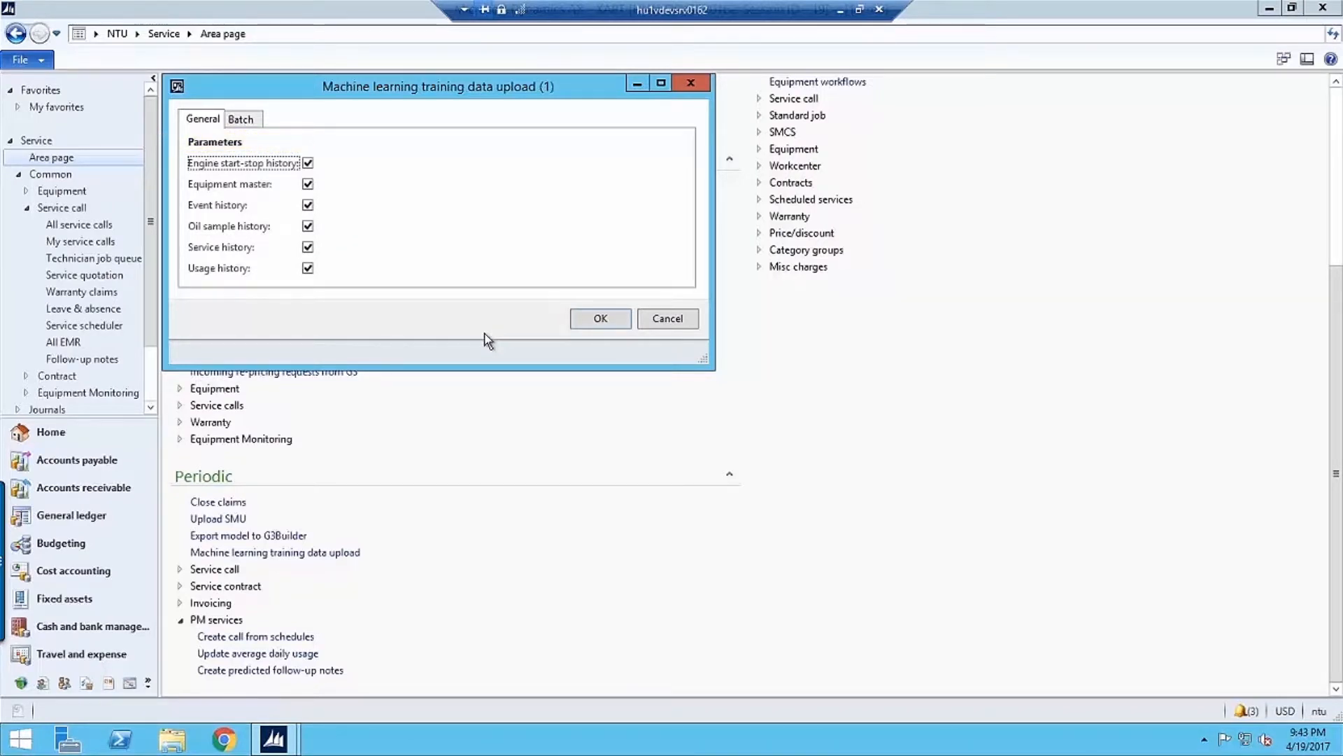
Review the batch recurrence options of the machine learning training data upload, and cancel both dialogs
left_click(246, 119)
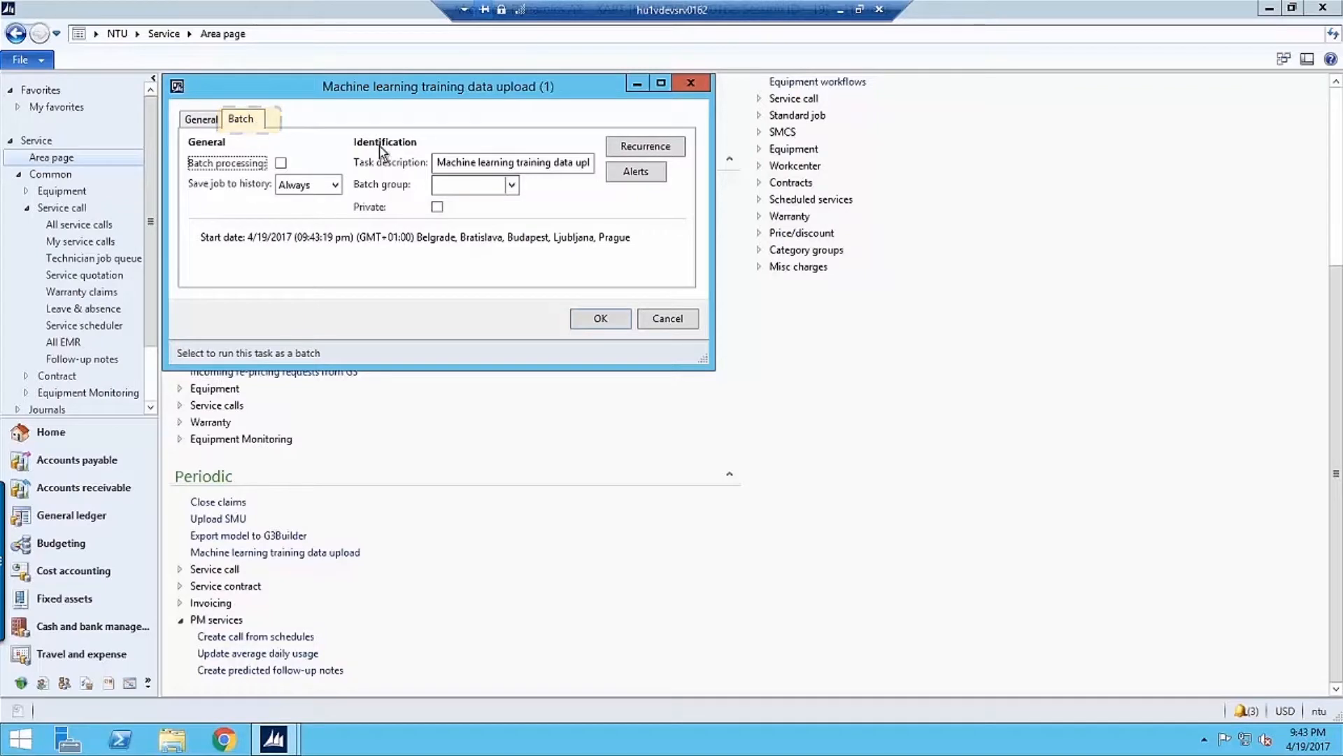
left_click(641, 147)
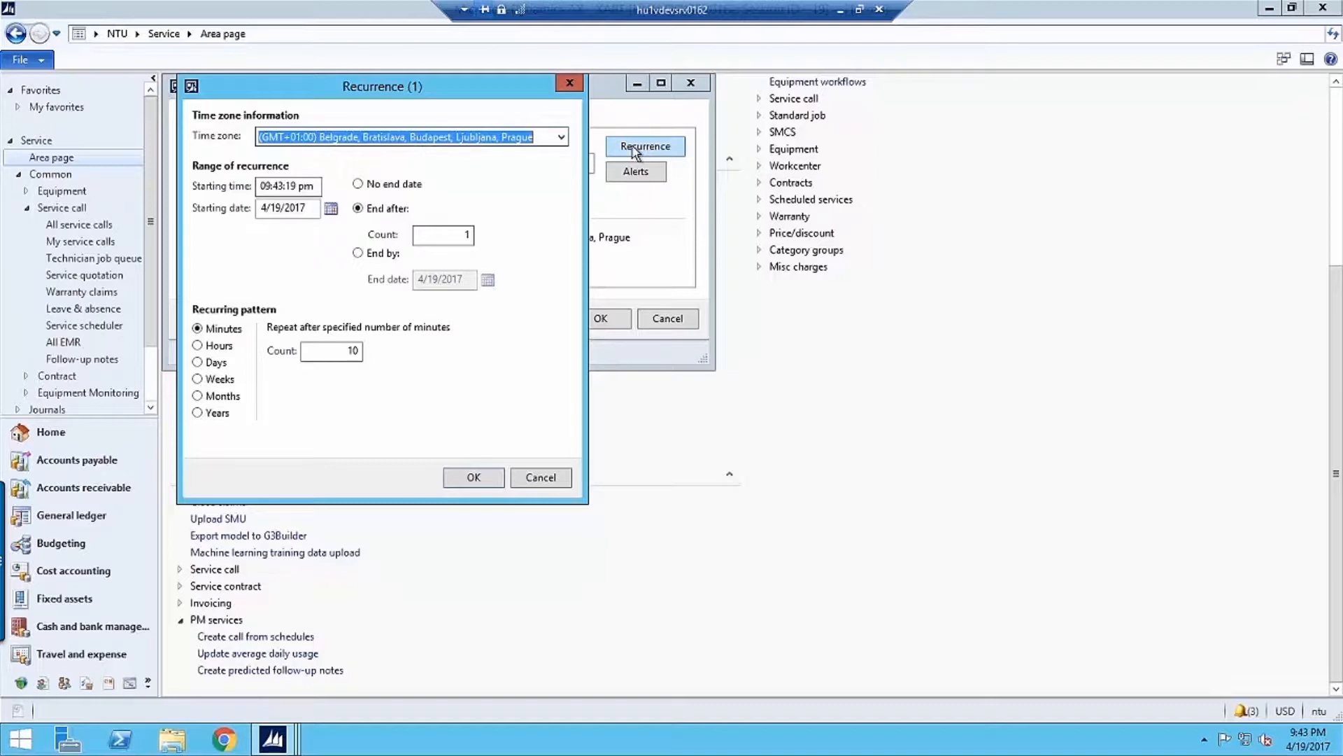
left_click(534, 479)
key("Escape")
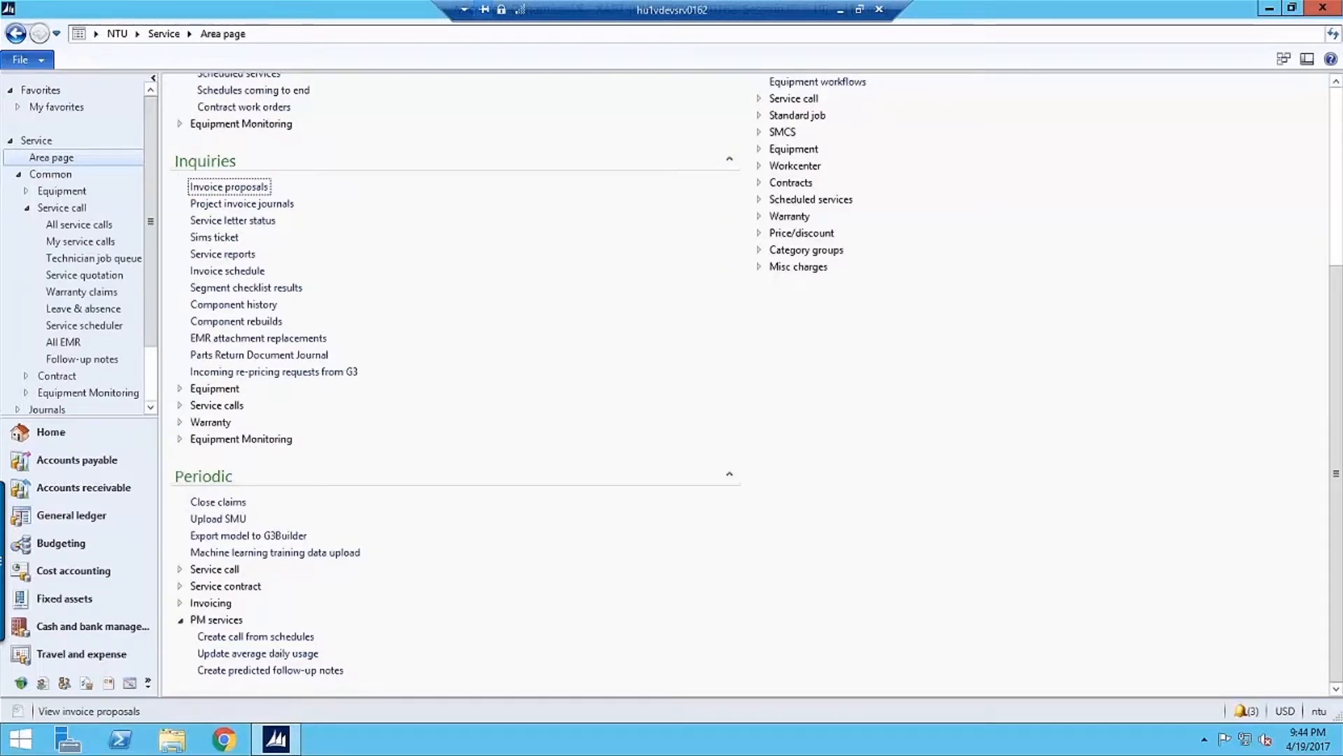
List the service contracts in descending agreement number order and open Stone Sour Corp.'s contract starting 8/1/2017 with its header details expanded
scroll(280, 350, "up", 5)
left_click(249, 323)
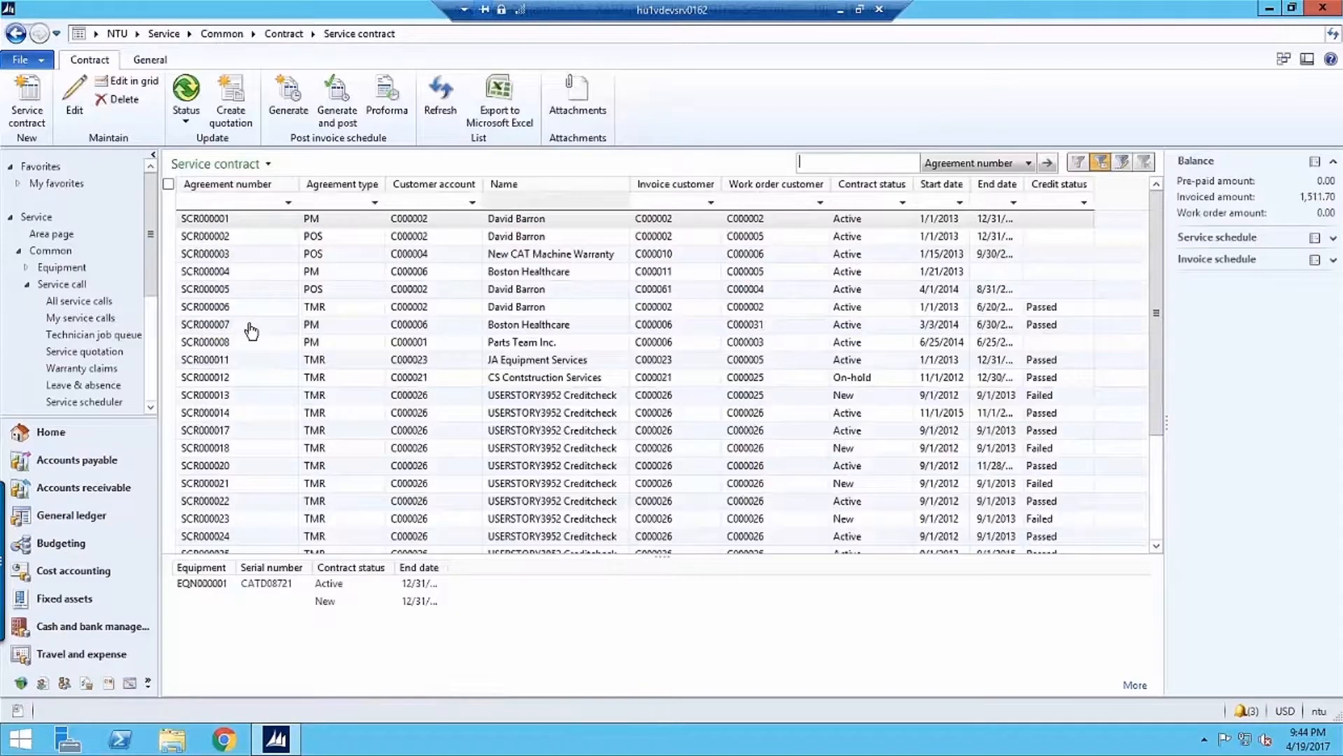
left_click(227, 184)
left_click(233, 240)
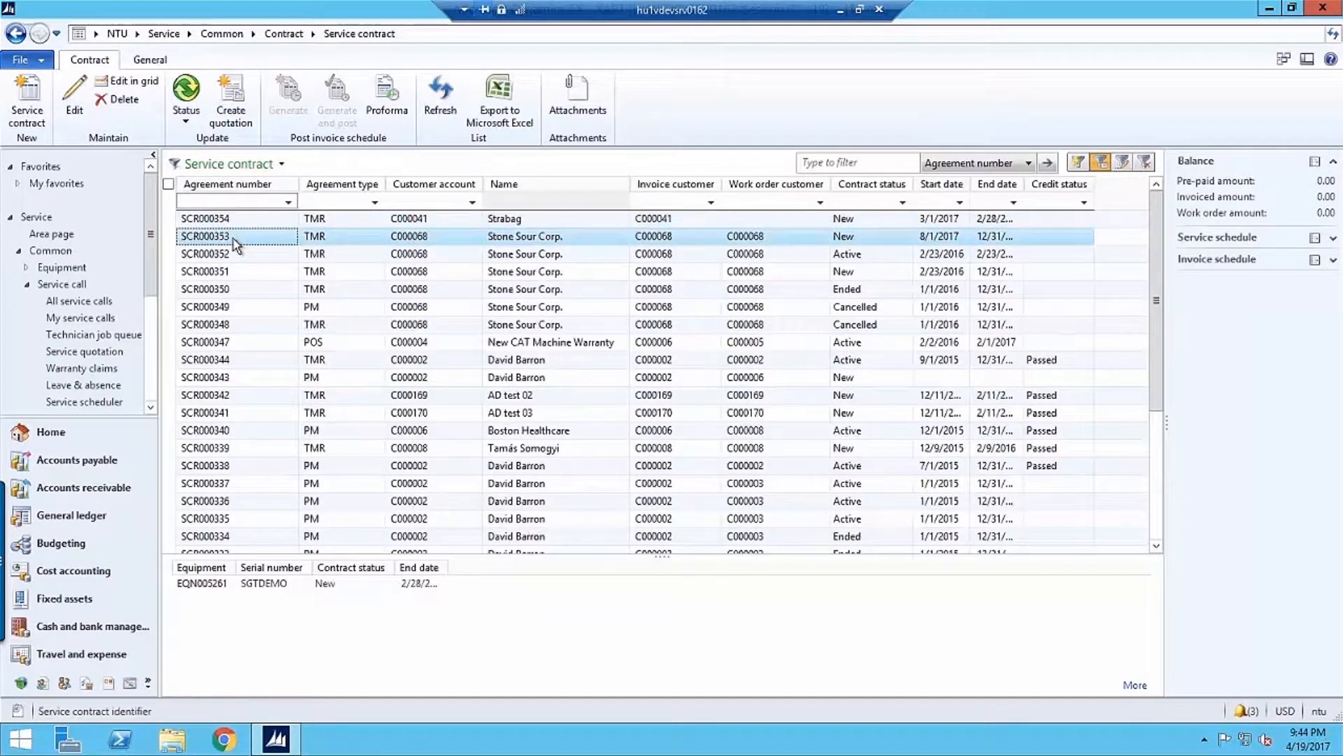
double_click(234, 241)
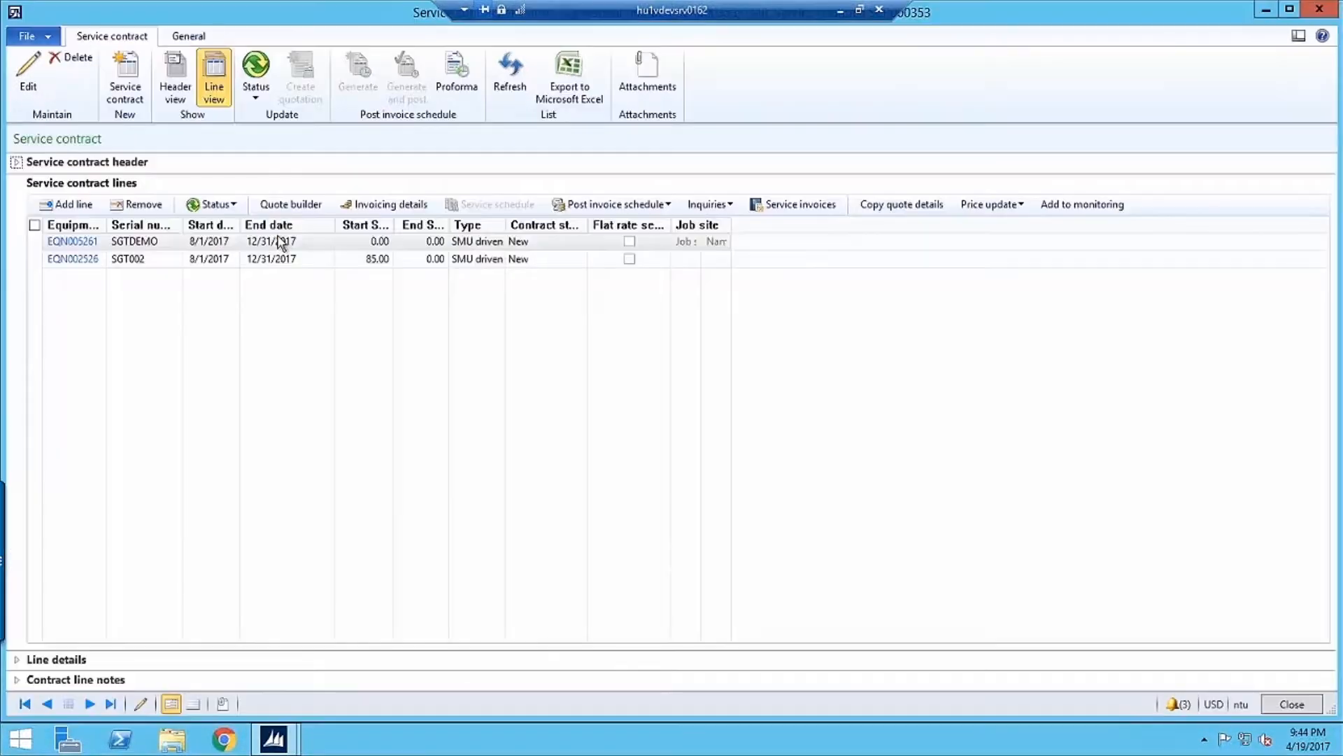
left_click(17, 163)
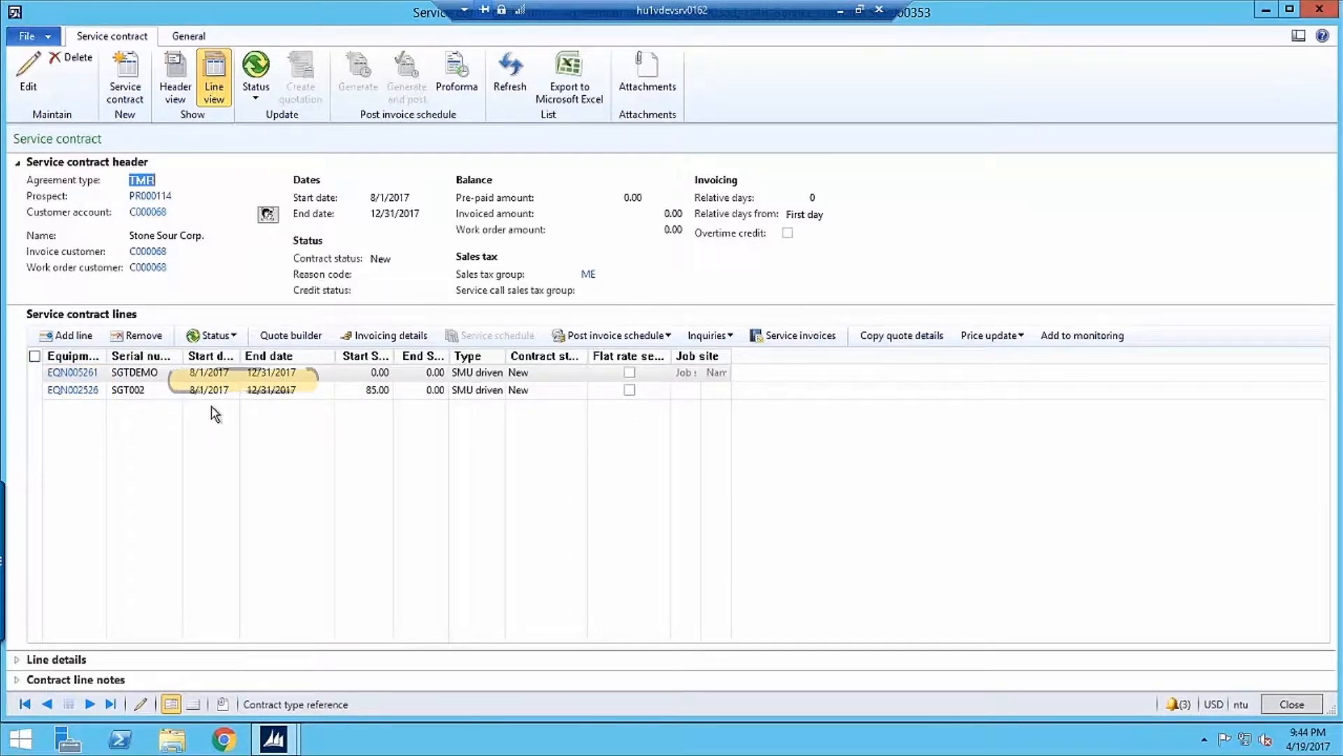
Open the quote builder for the SGTDEMO contract line and generate its quotation details
left_click(295, 373)
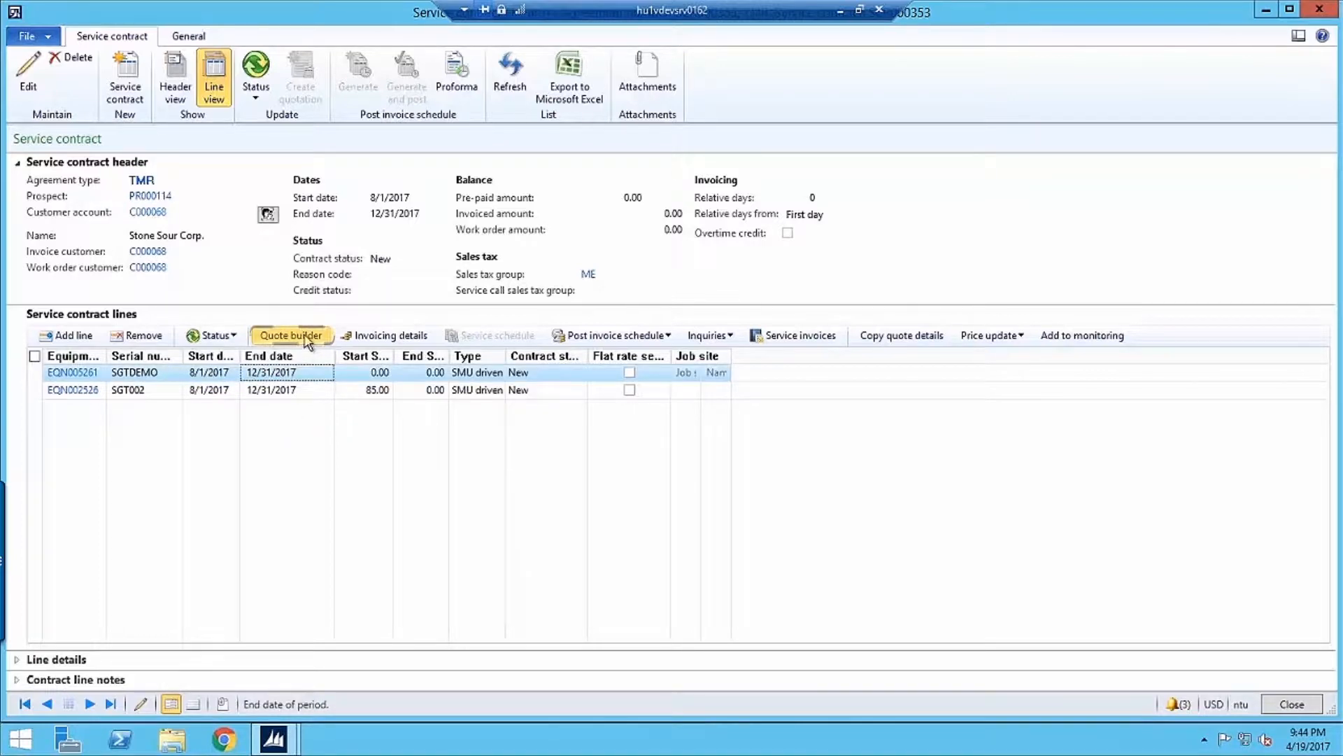
left_click(306, 338)
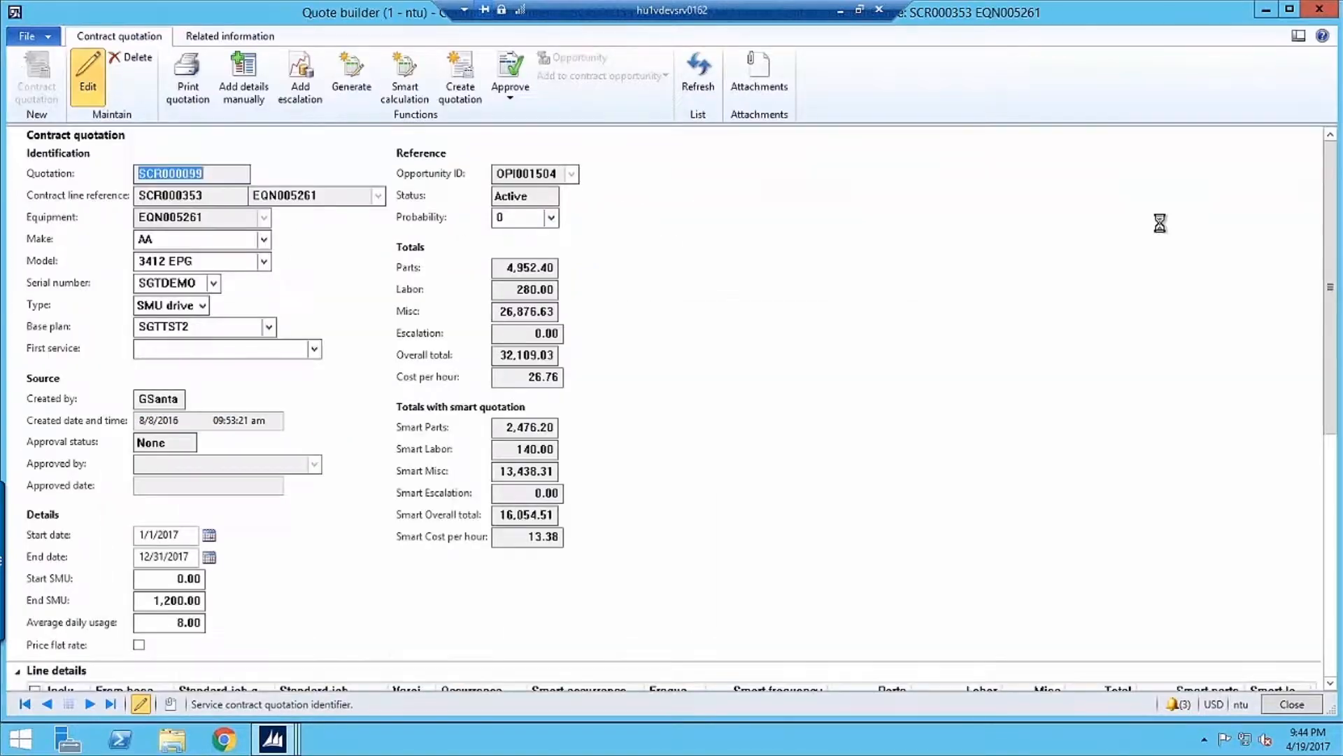
left_click(352, 70)
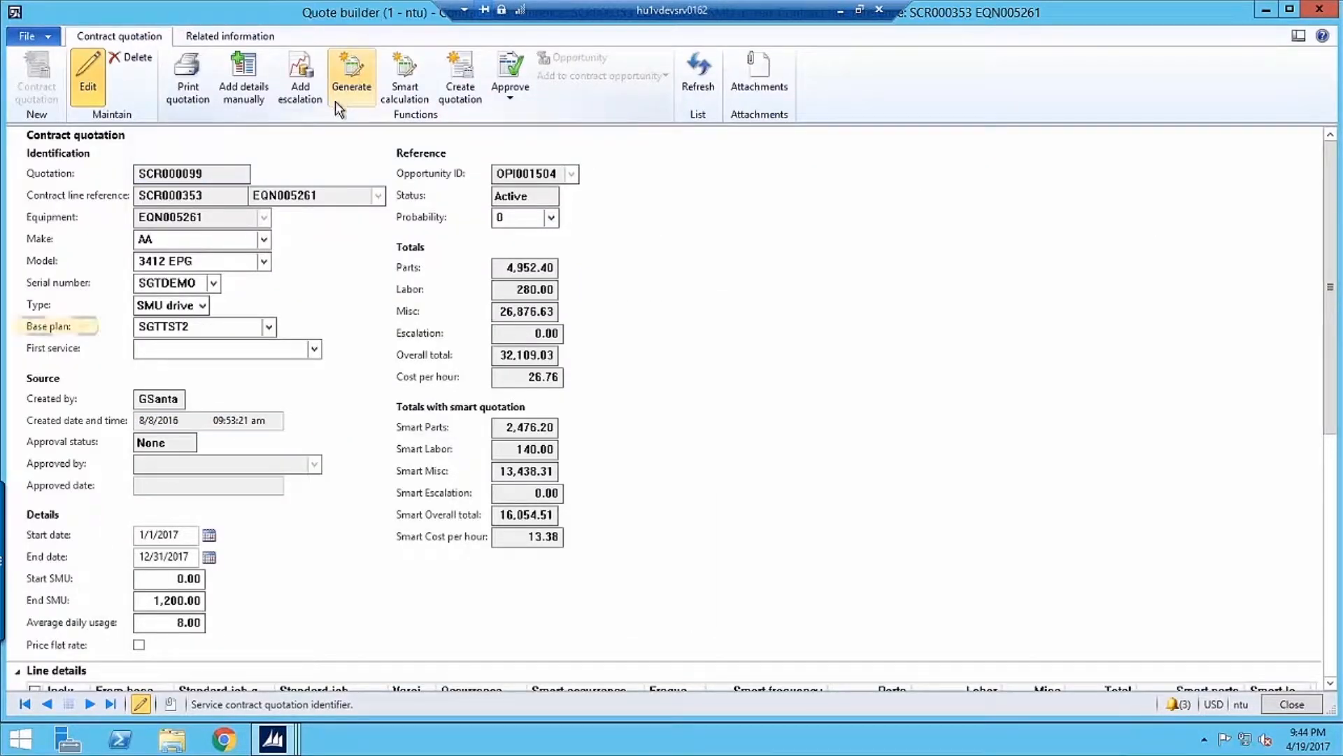
View the details of the quotation's base plan SGTTST2, including its interval lines, and close the base plan form
right_click(212, 327)
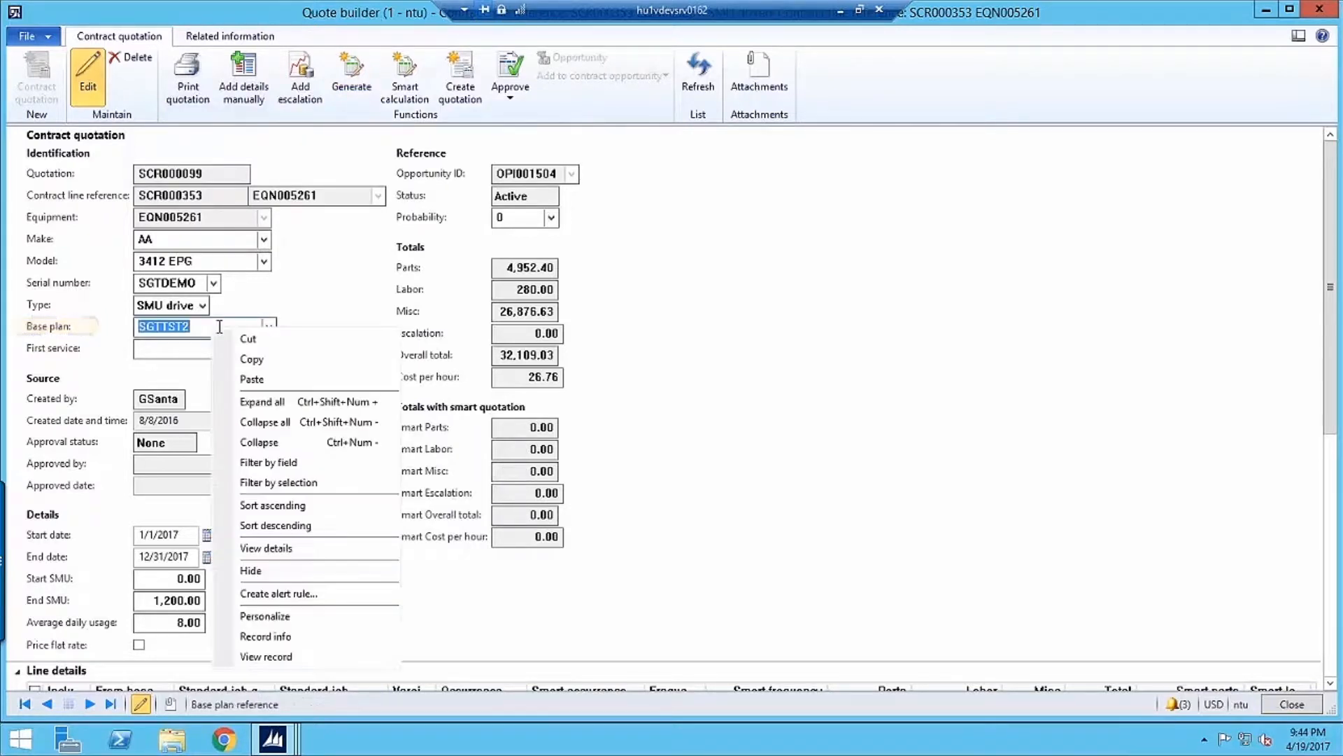
left_click(279, 548)
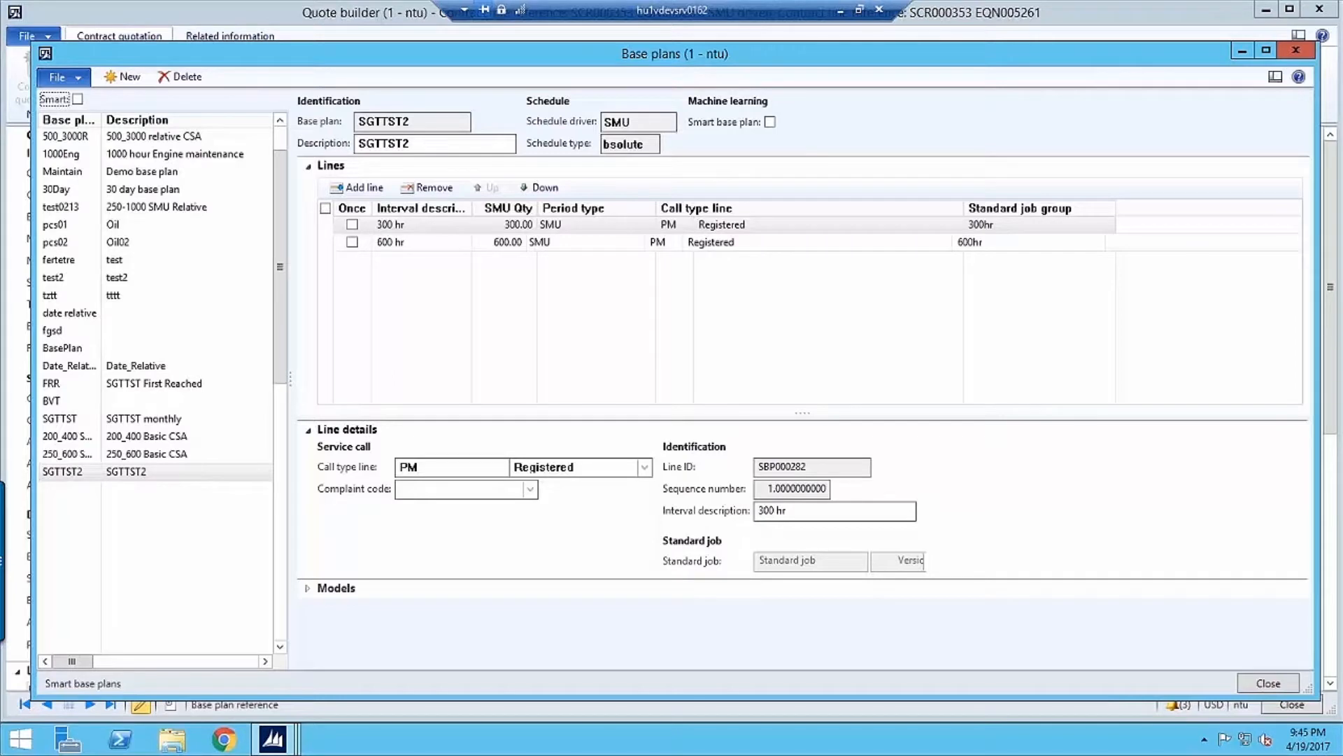
left_click(1296, 51)
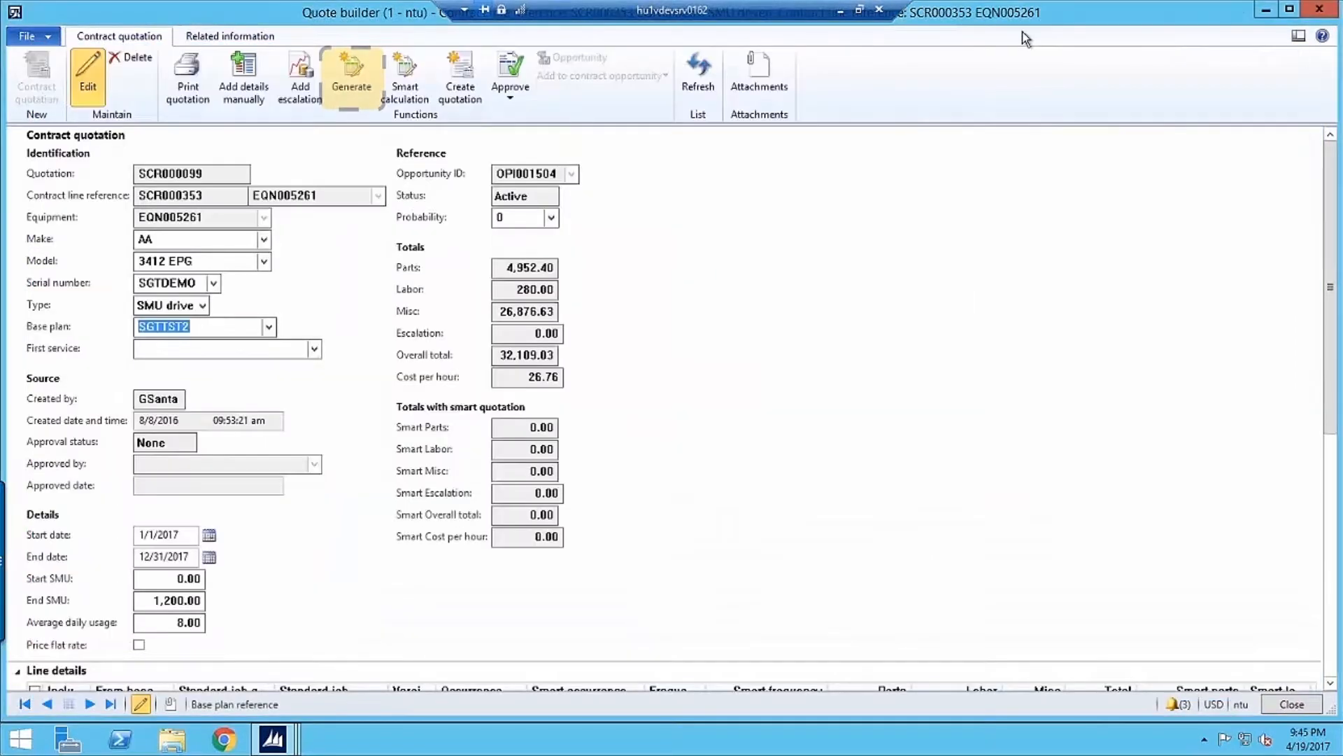
Regenerate the quotation from the base plan and examine the job occurrences, prices and transaction details of its lines
left_click(368, 81)
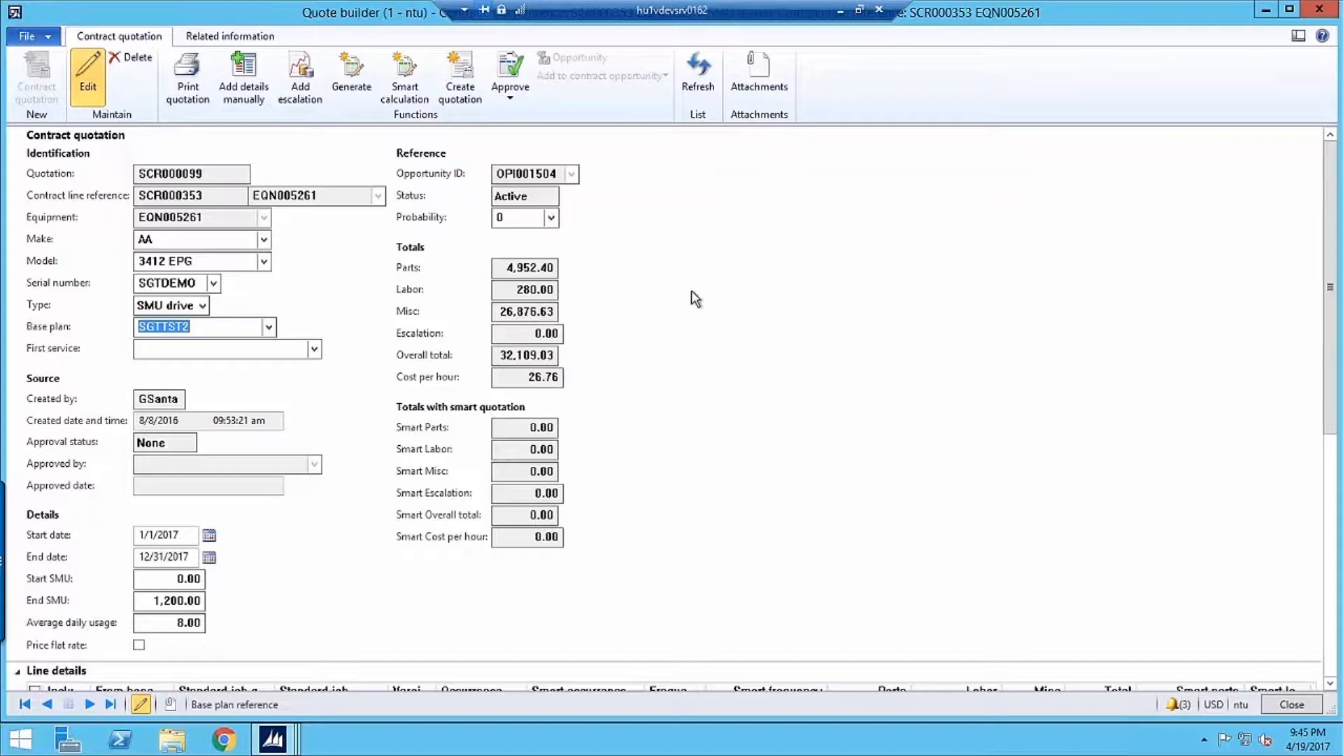
left_click_drag(1335, 180, 1318, 296)
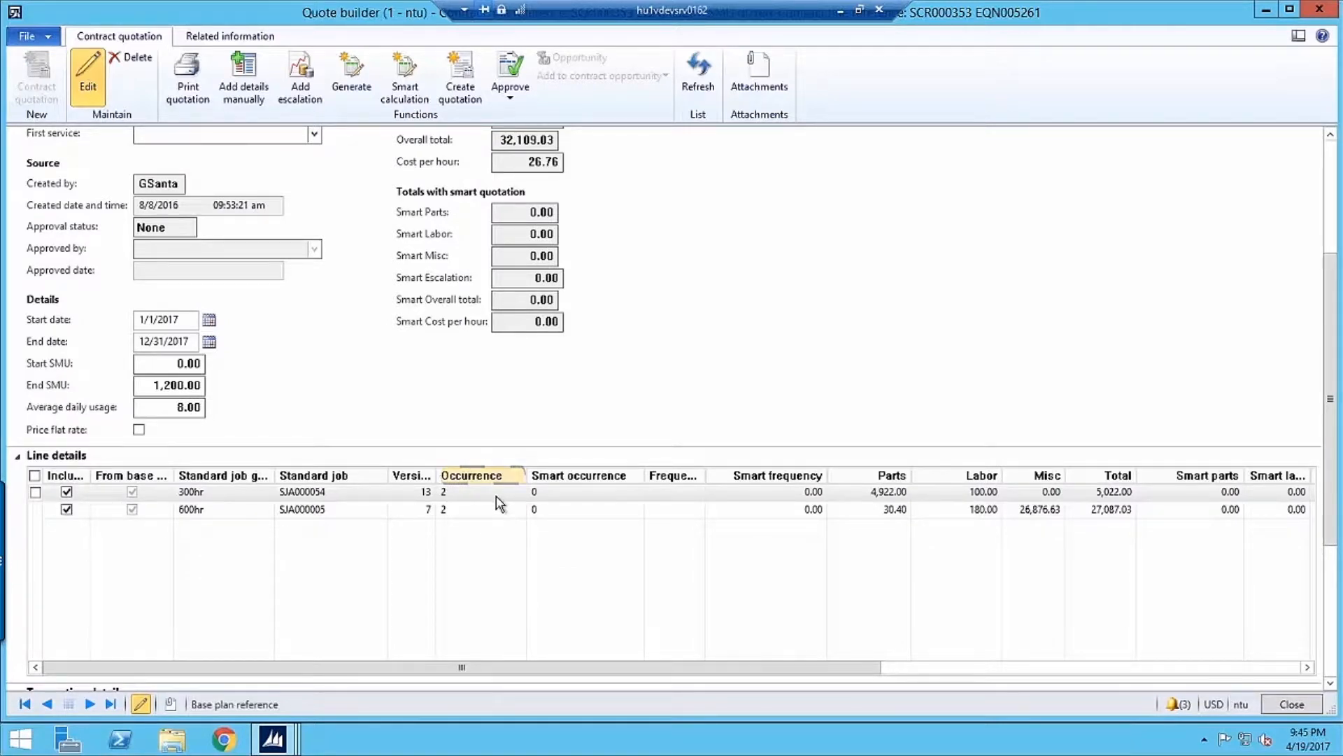
left_click_drag(584, 660, 817, 533)
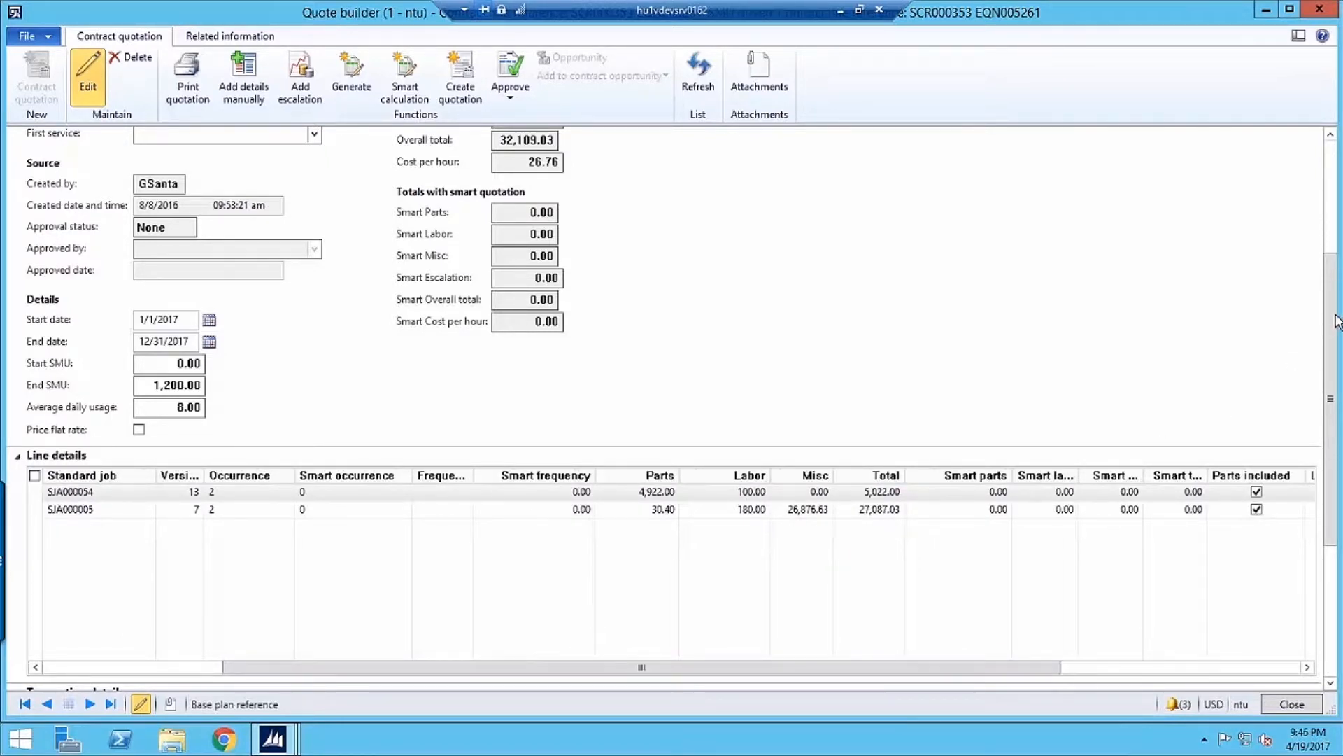
left_click_drag(1332, 322, 1314, 496)
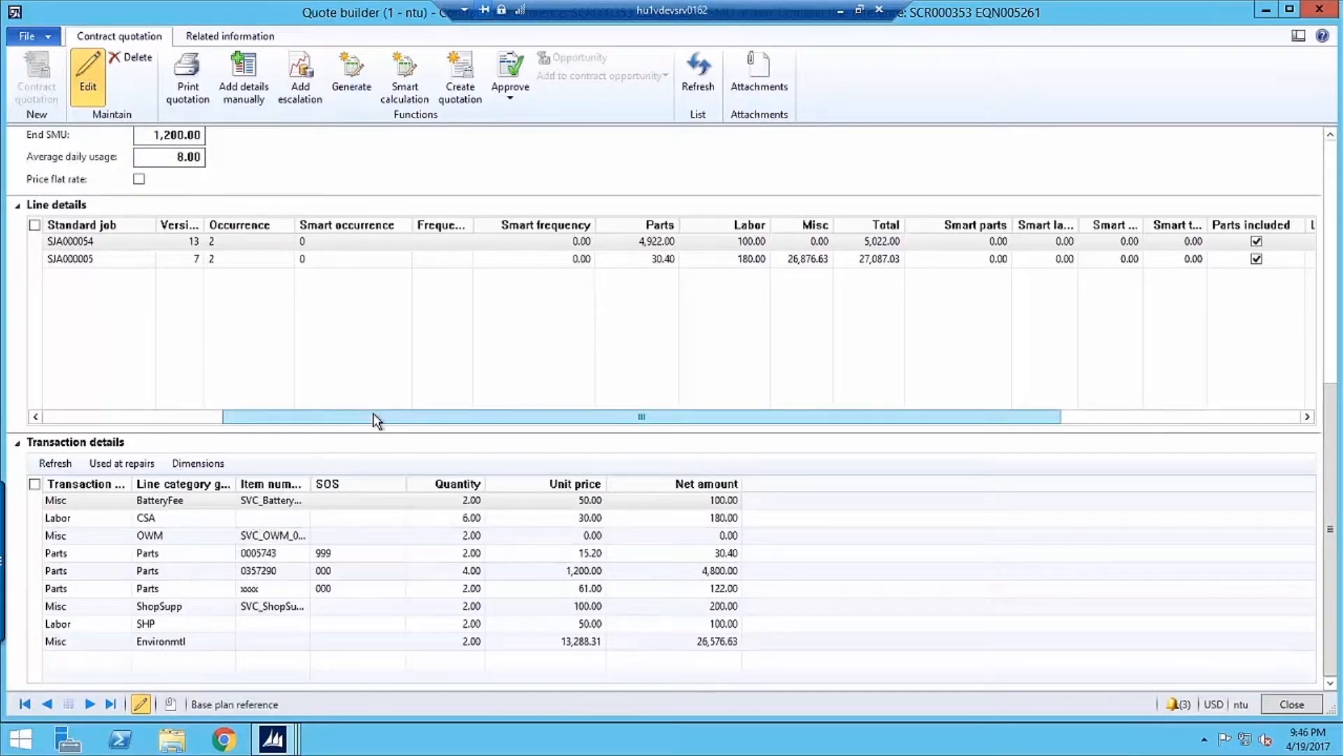
left_click_drag(373, 414, 220, 425)
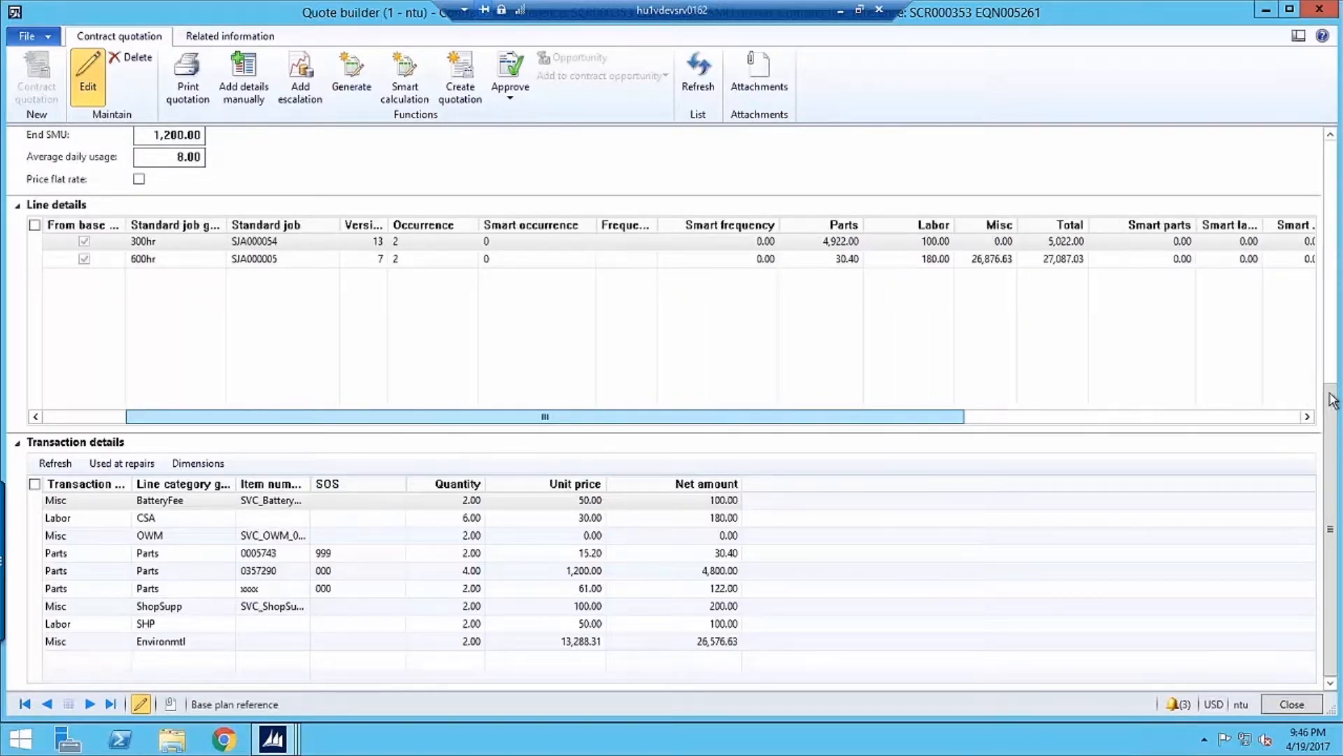
scroll(1333, 240, "up", 1)
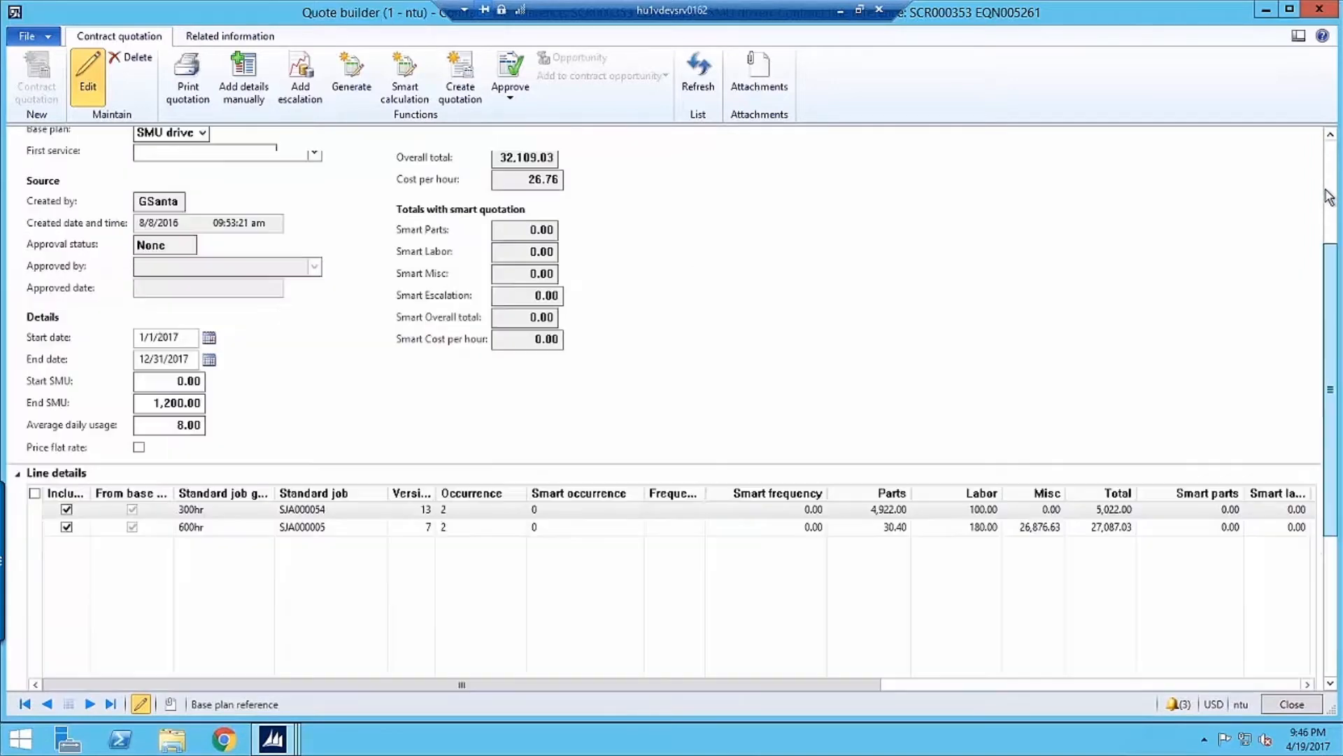
scroll(1329, 196, "up", 3)
scroll(1328, 191, "up", 2)
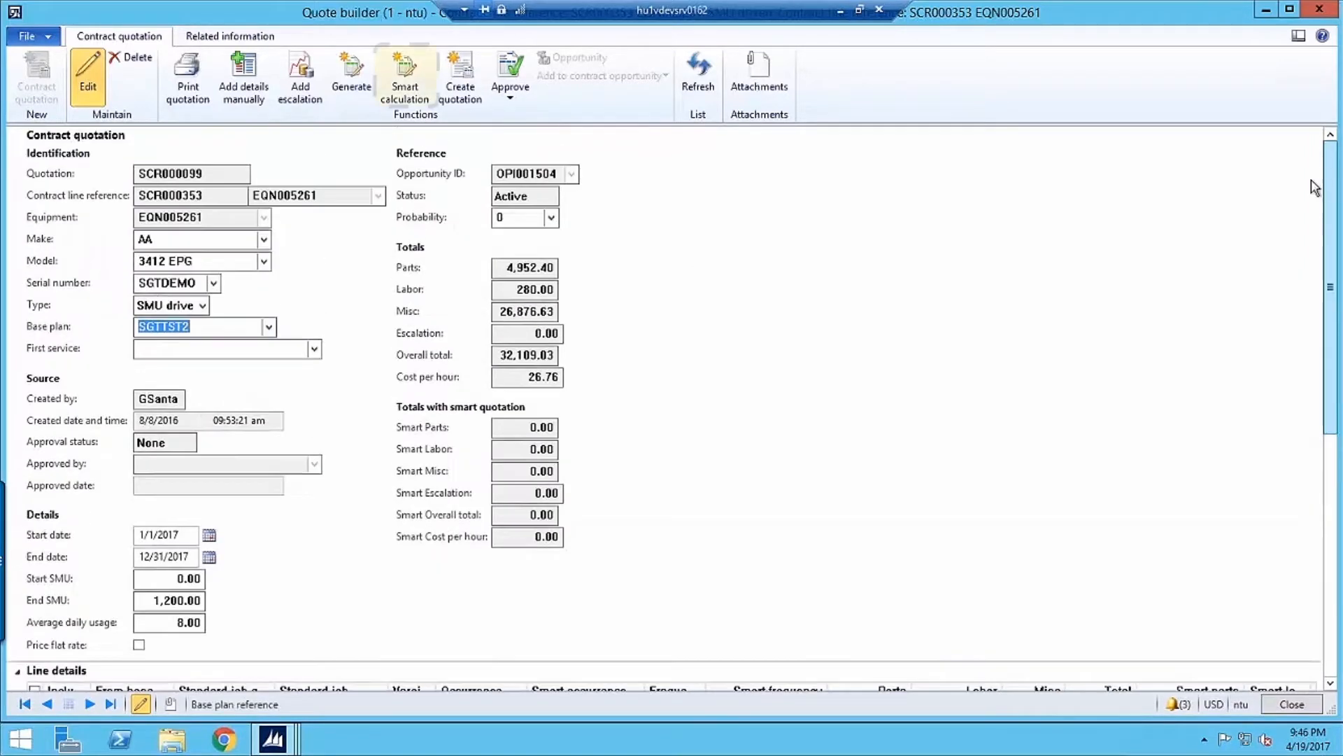
Run the smart calculation on the quotation and compare the regular and smart occurrences, frequencies and prices in the line details
left_click(406, 76)
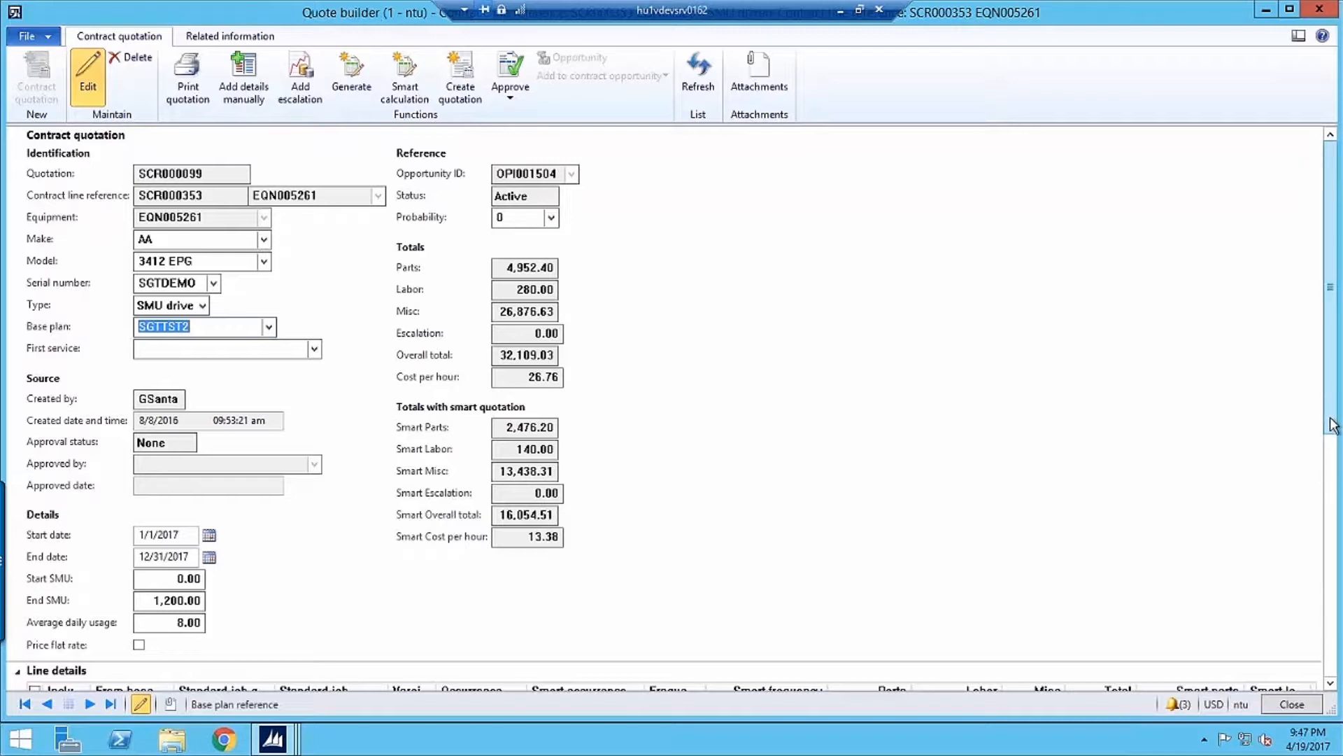
left_click(1334, 442)
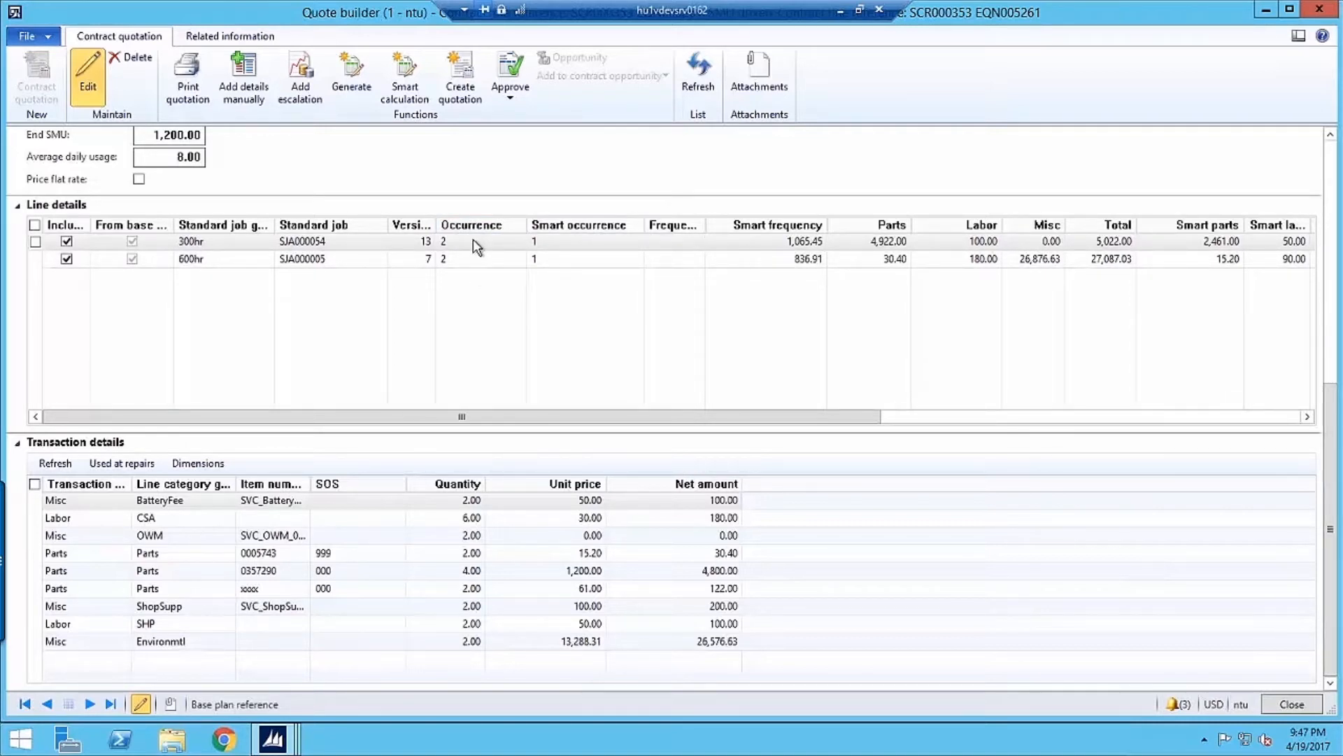
left_click(1331, 135)
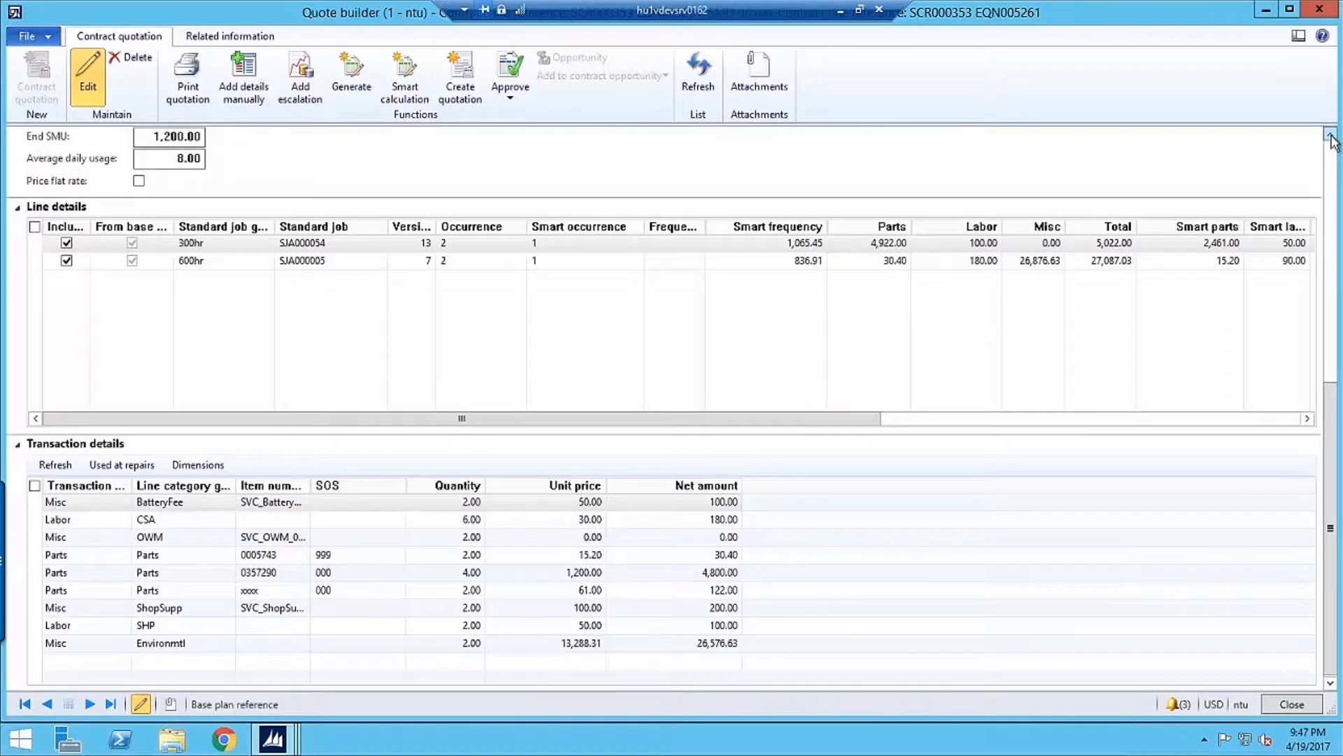
scroll(1330, 138, "up", 6)
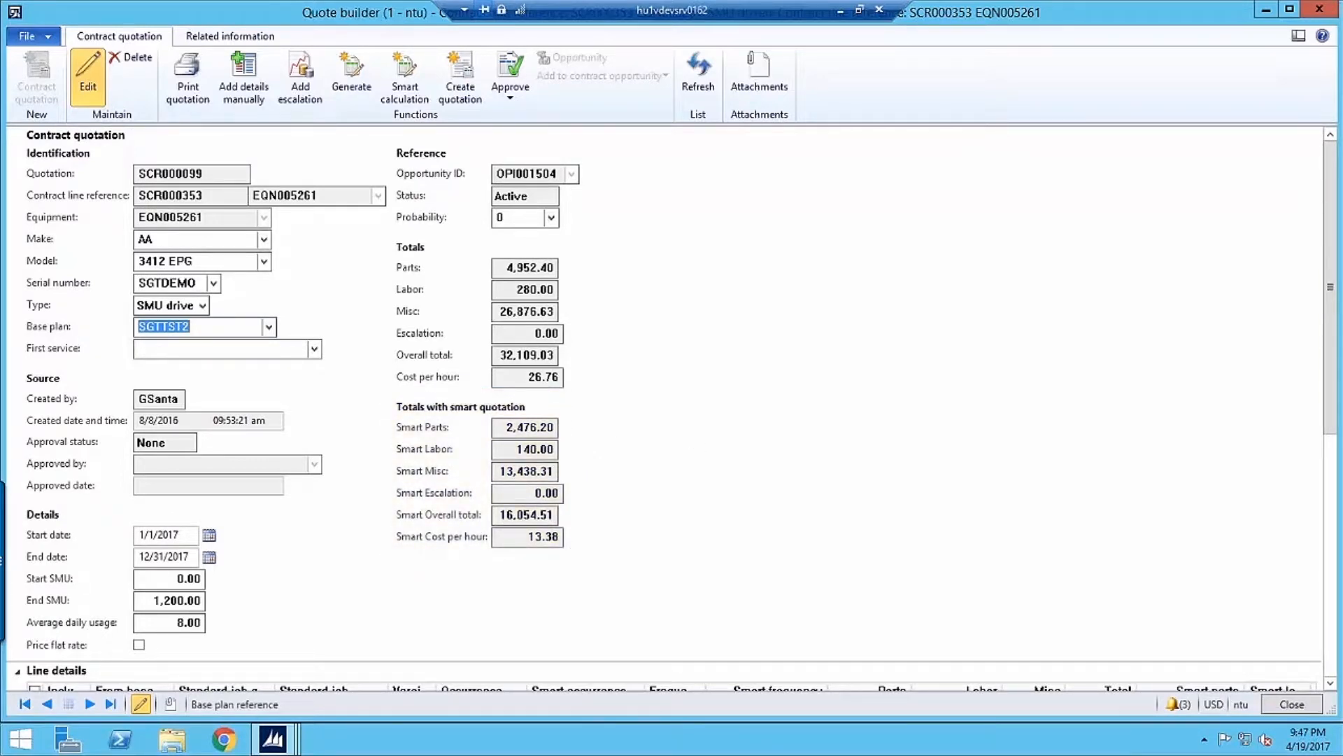
Create the quotation from the quote builder and close the service contract
left_click(462, 89)
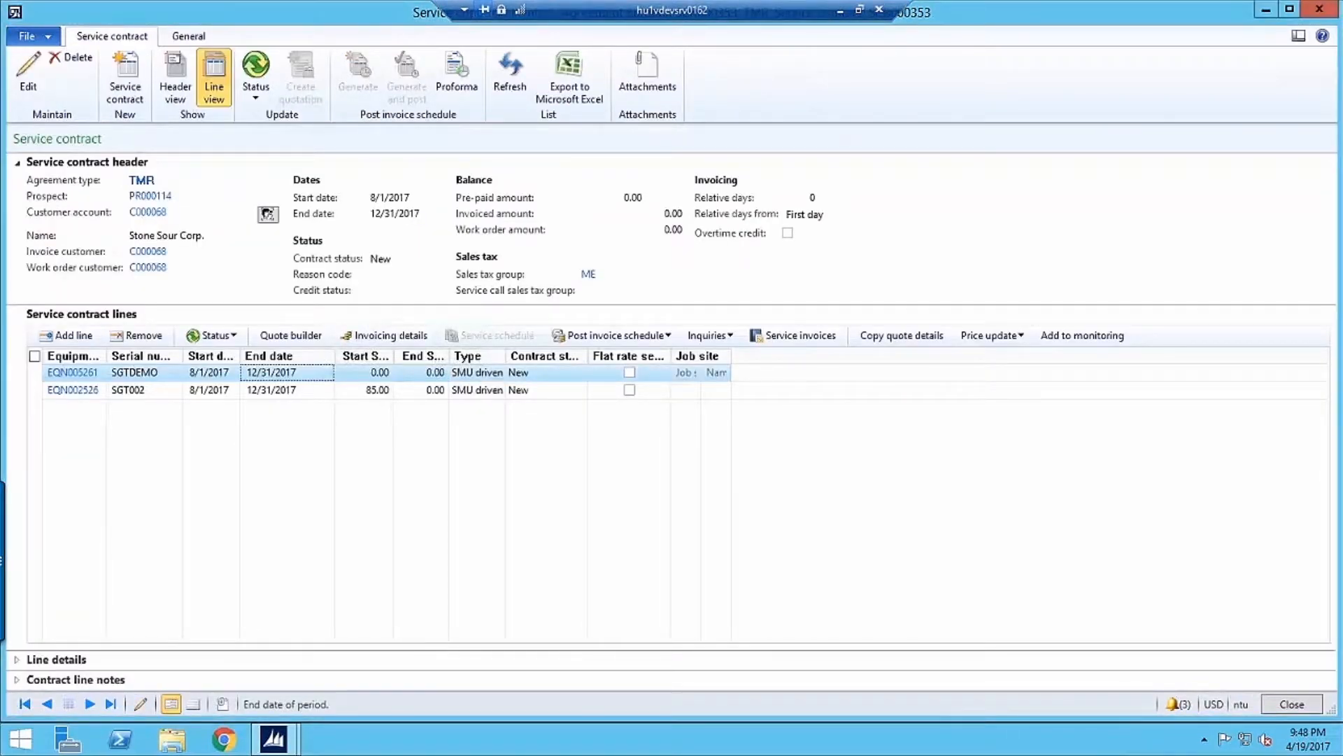
left_click(1323, 12)
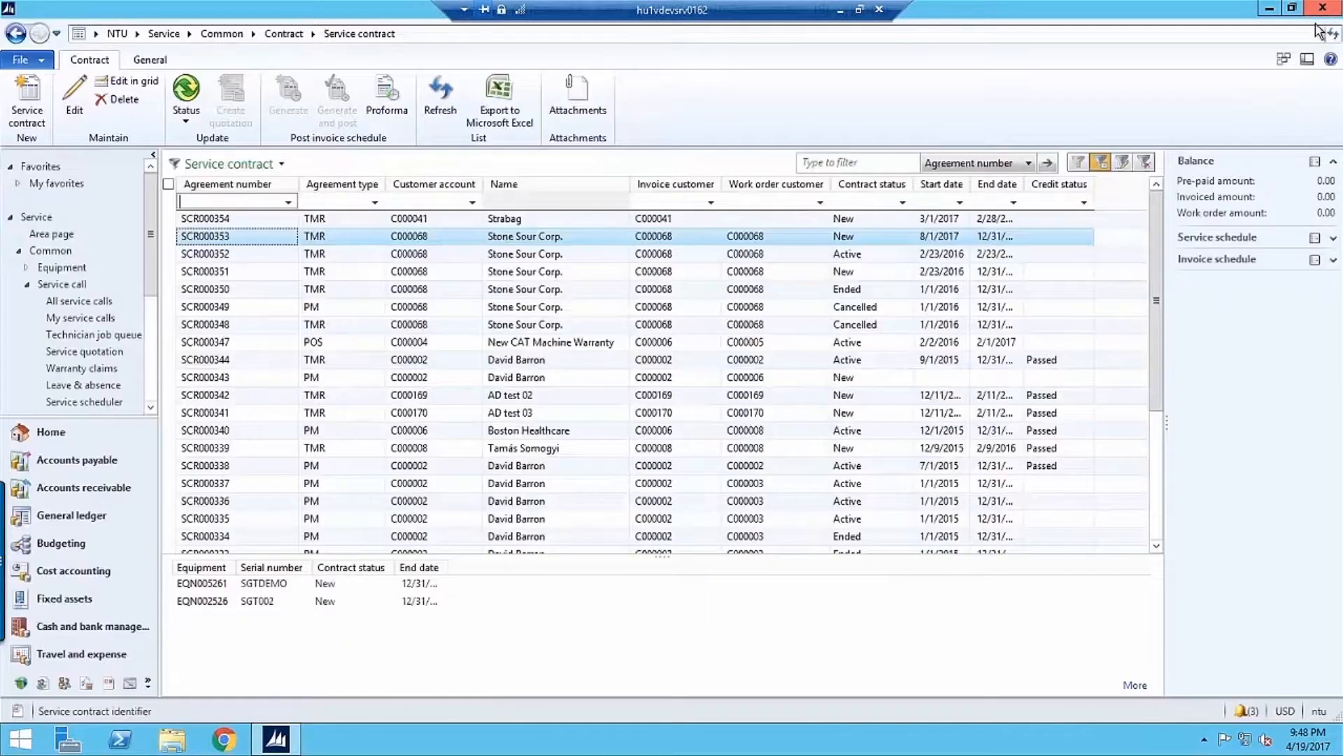
Go to the Service module and view the list of follow-up notes for service calls
left_click(138, 35)
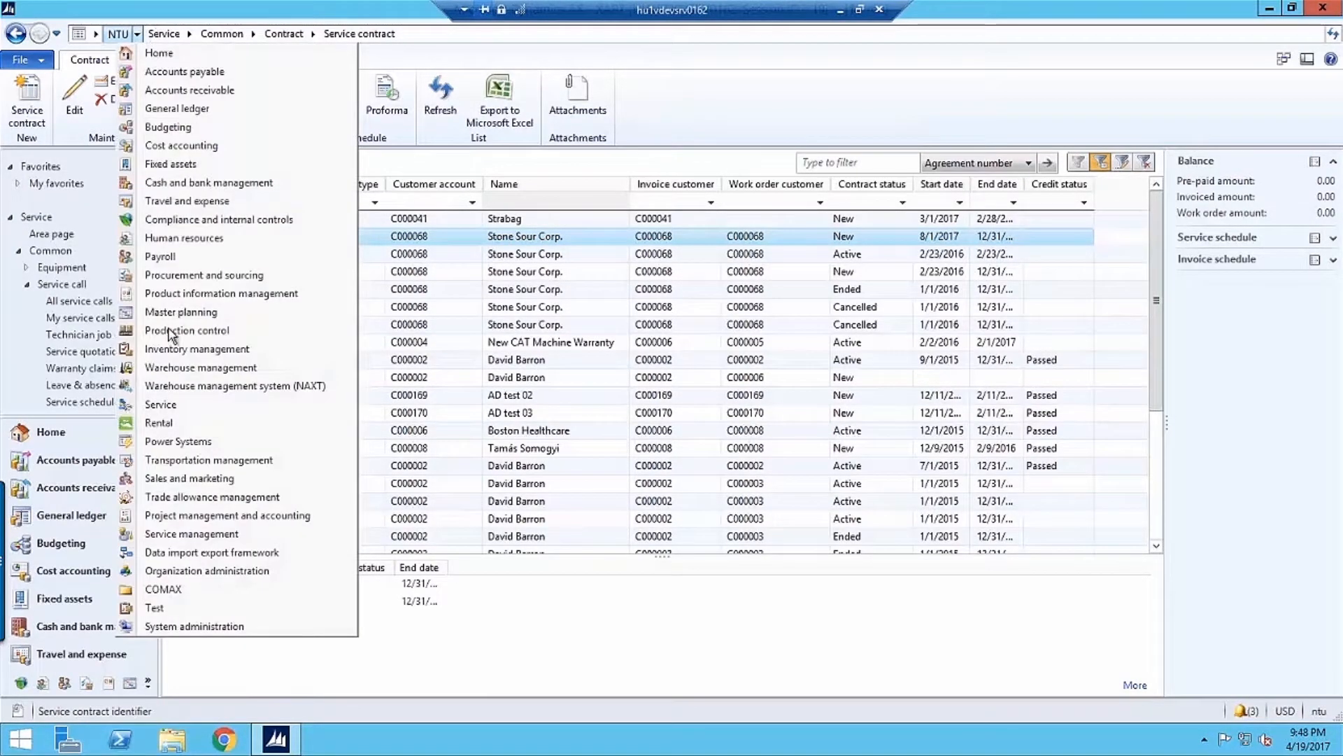
left_click(155, 404)
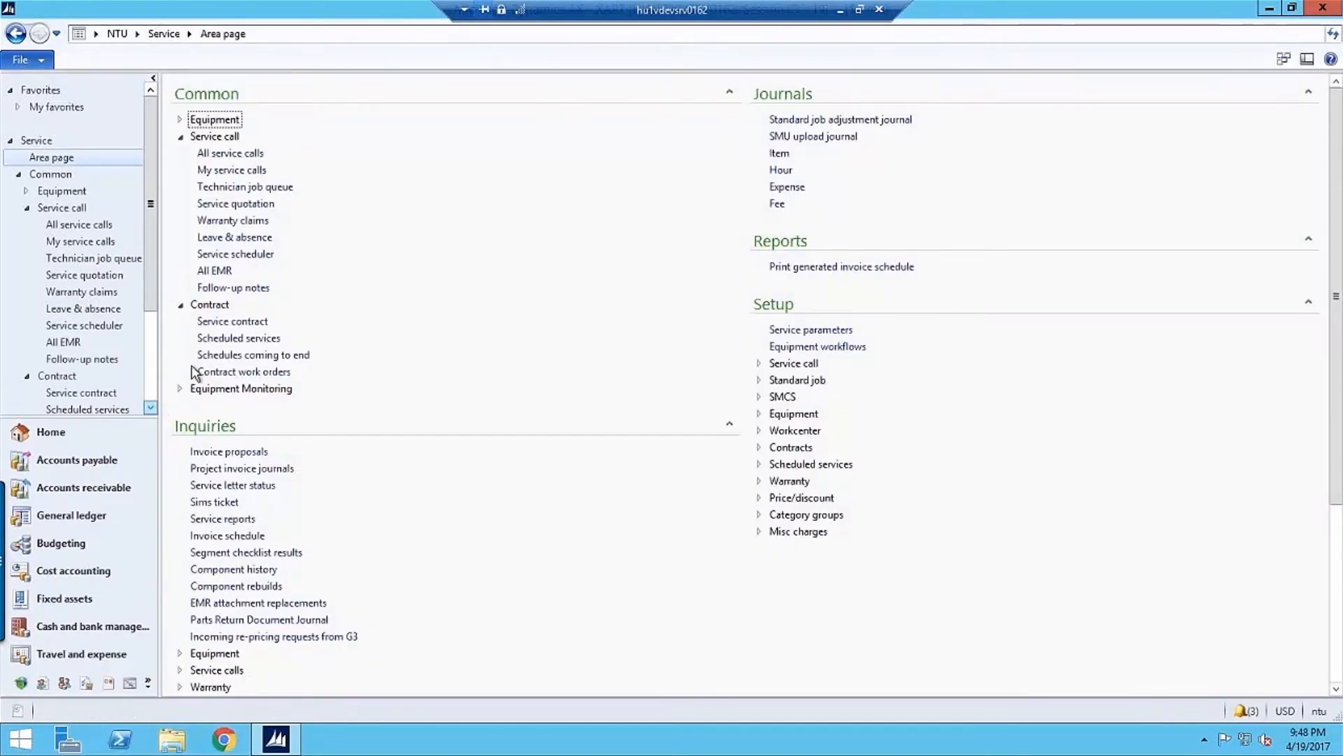
left_click(242, 289)
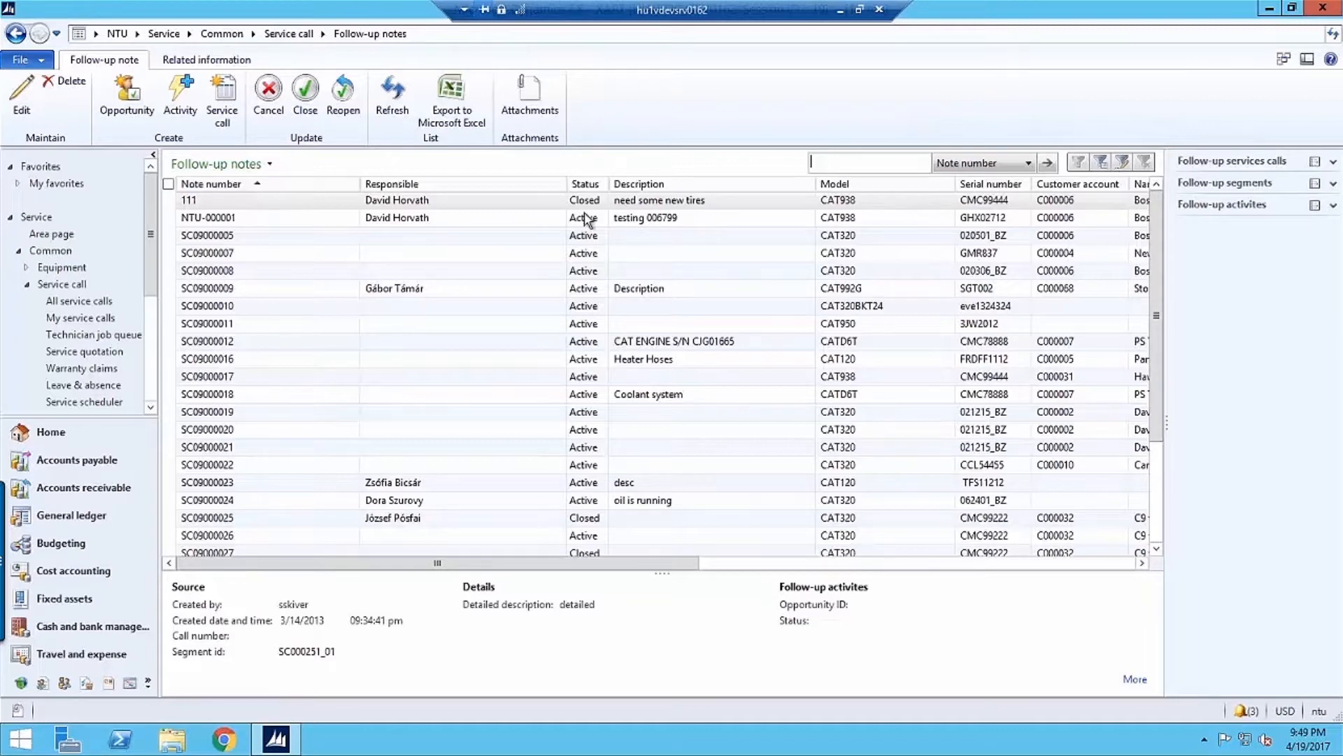
Open the Create predicted follow-up notes job from the periodic PM services of the Service area page
left_click(155, 35)
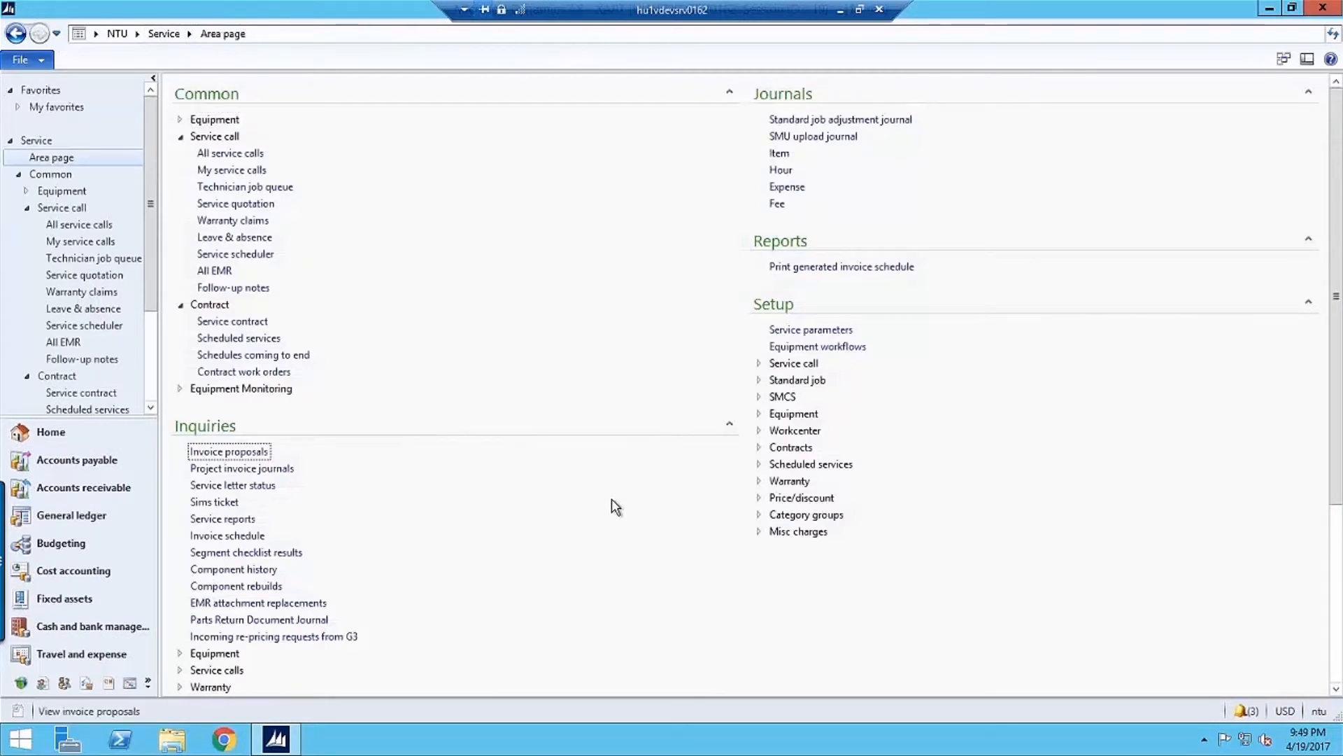
scroll(615, 503, "down", 3)
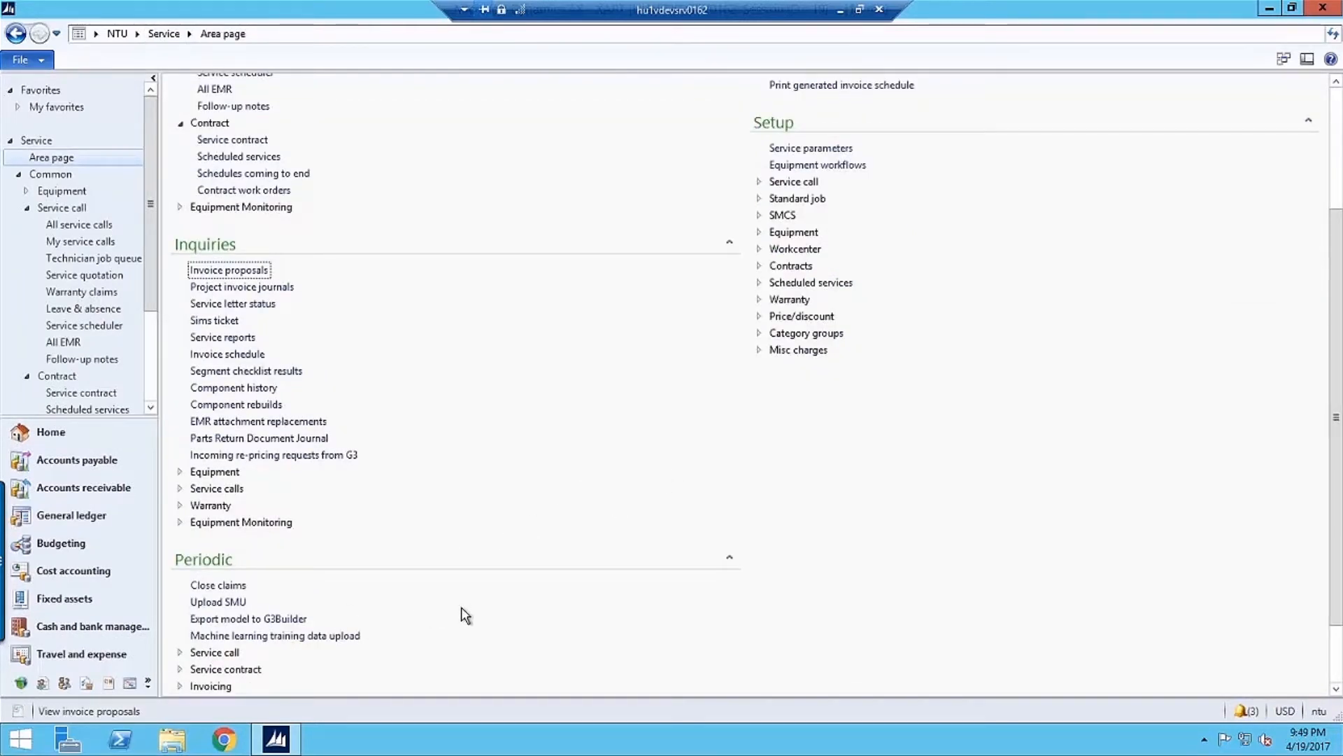
scroll(1193, 413, "down", 1)
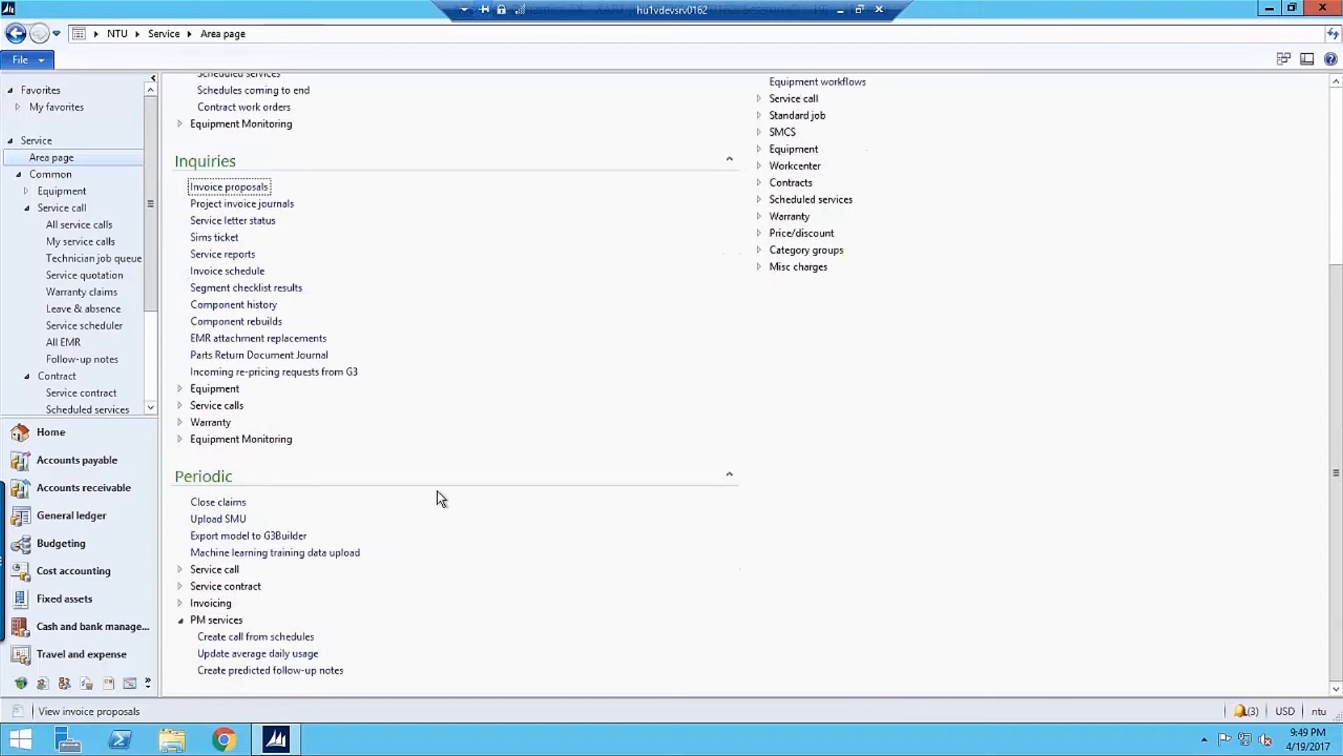
left_click(242, 672)
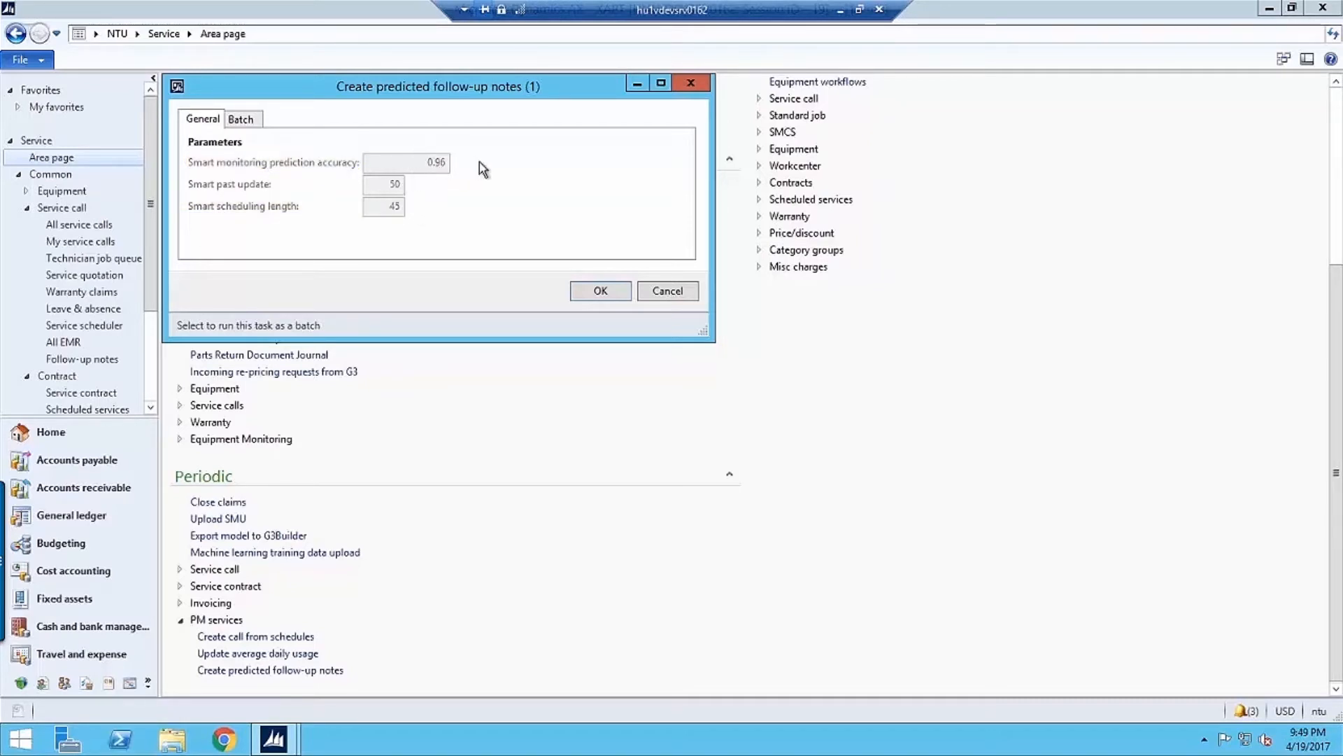
Review the job's batch and recurrence options without changing them, and run the creation of predicted follow-up notes
left_click(257, 122)
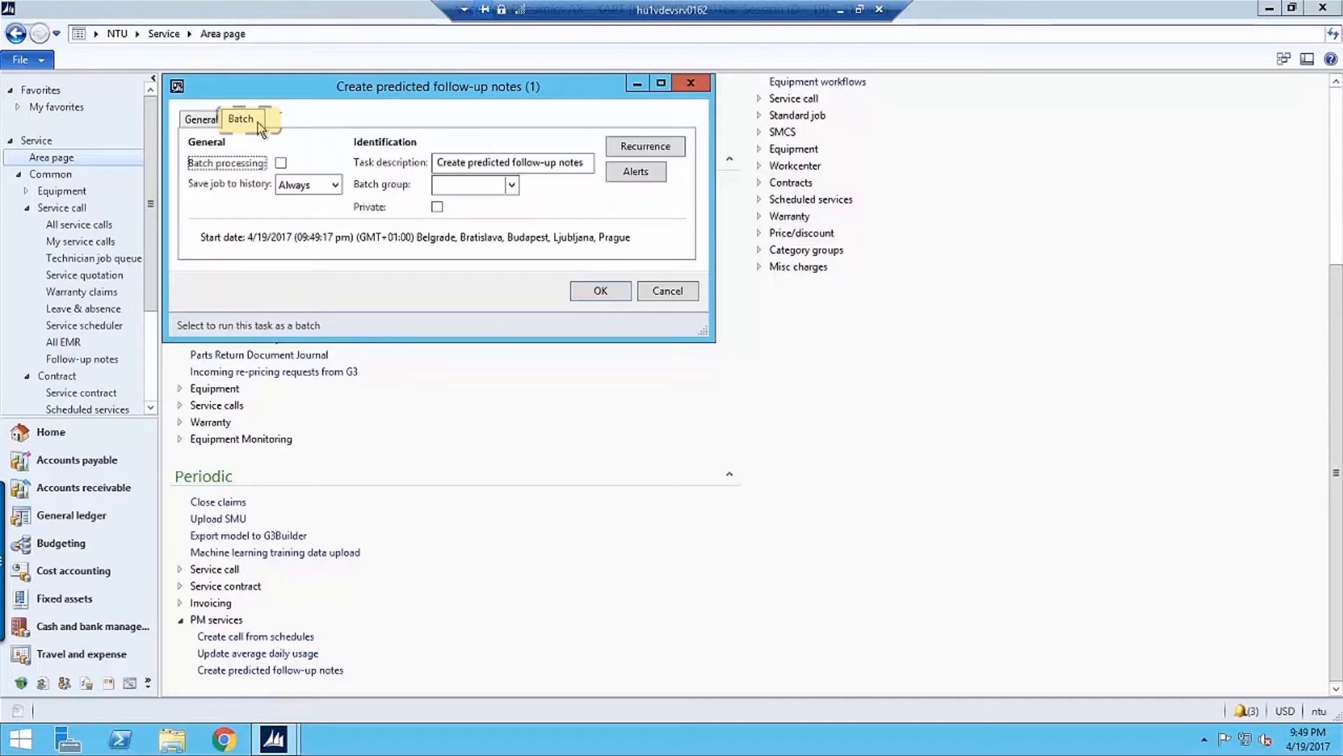
left_click(643, 147)
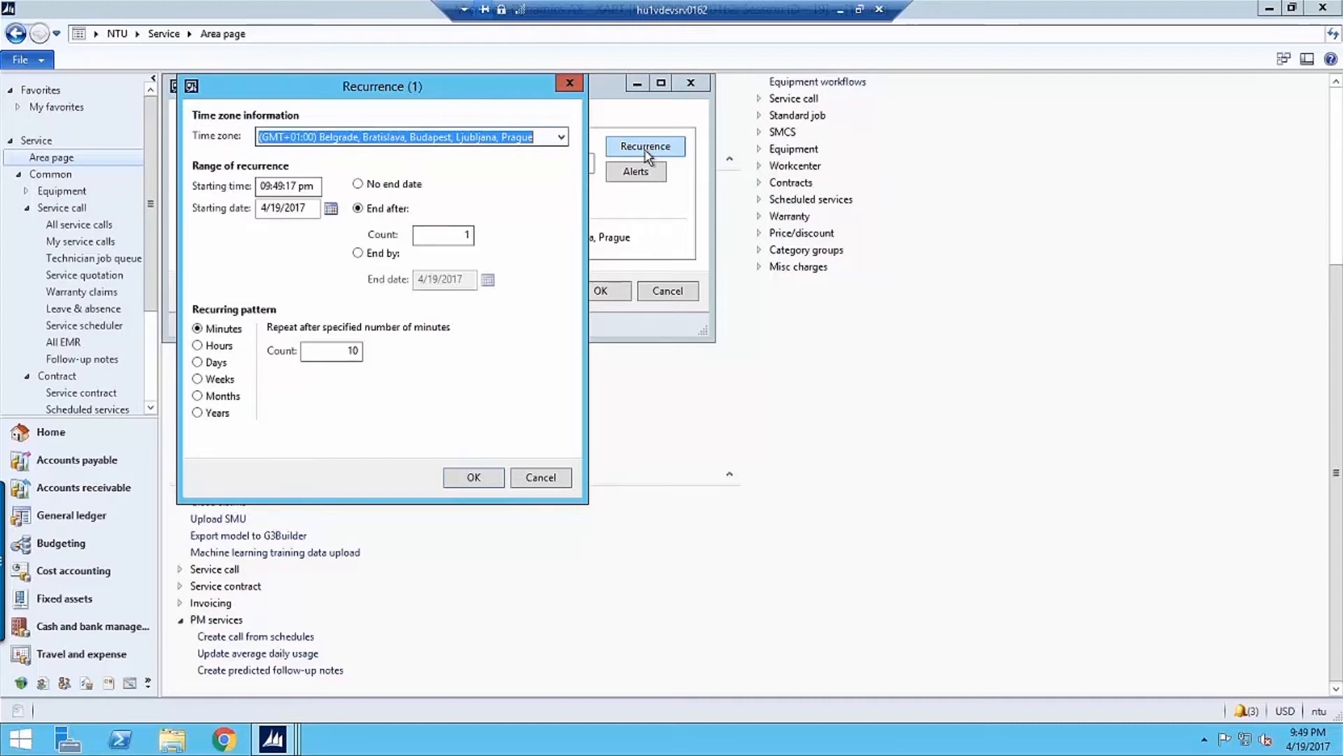
left_click(526, 477)
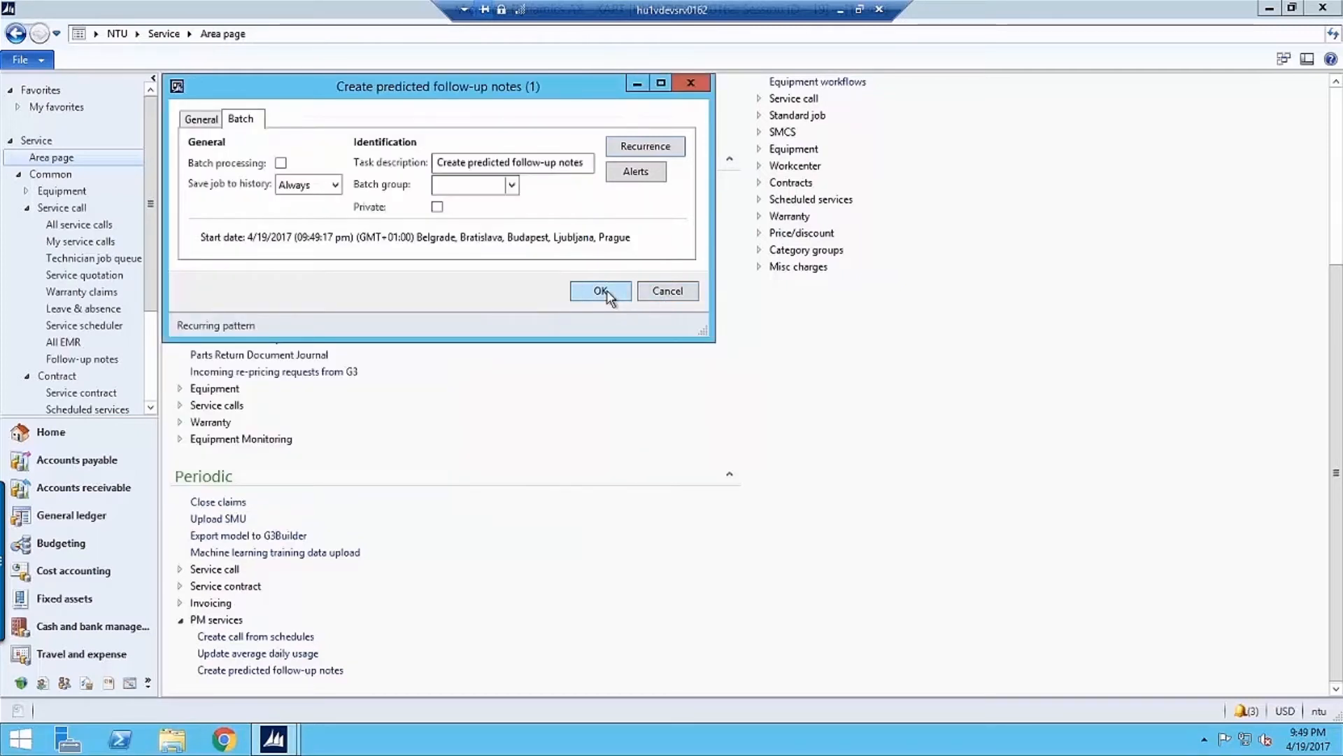
left_click(606, 294)
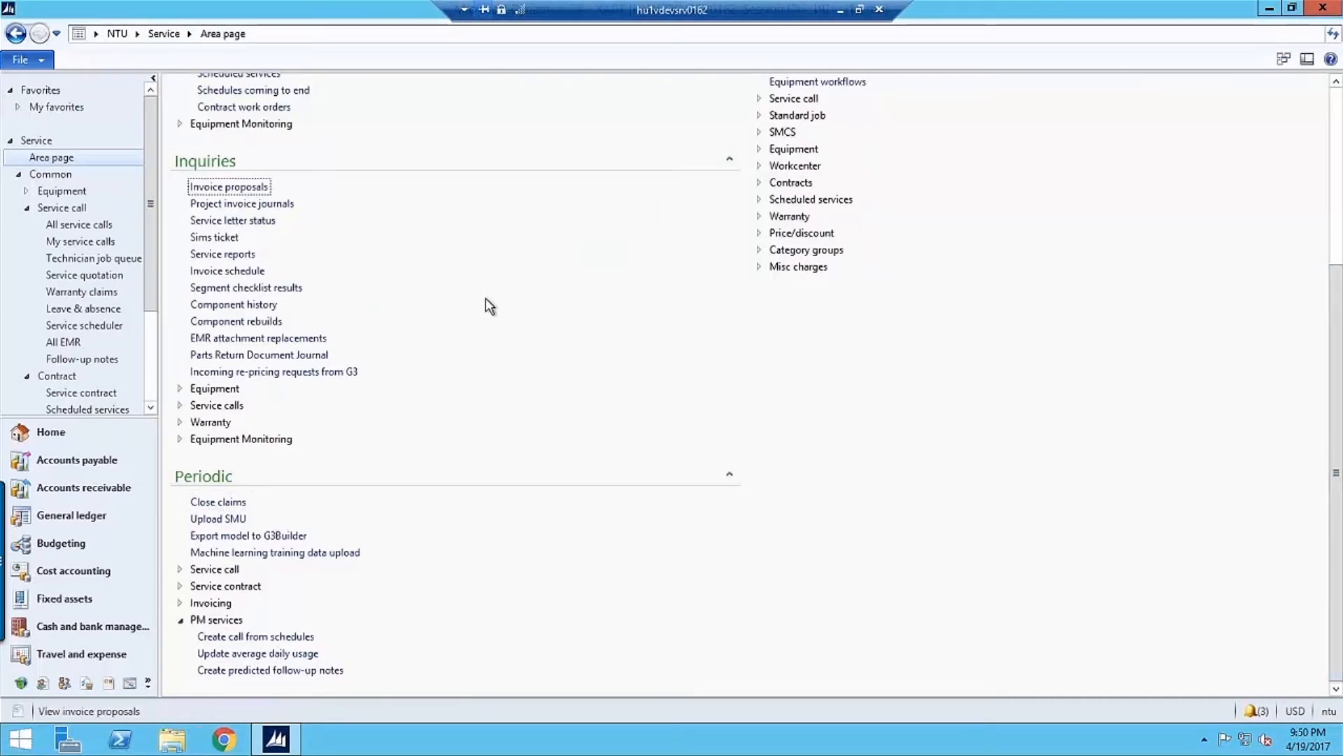
Sort the follow-up notes list by note number in descending order and examine a newly created note's predicted maintenance details
scroll(486, 296, "up", 2)
left_click(259, 160)
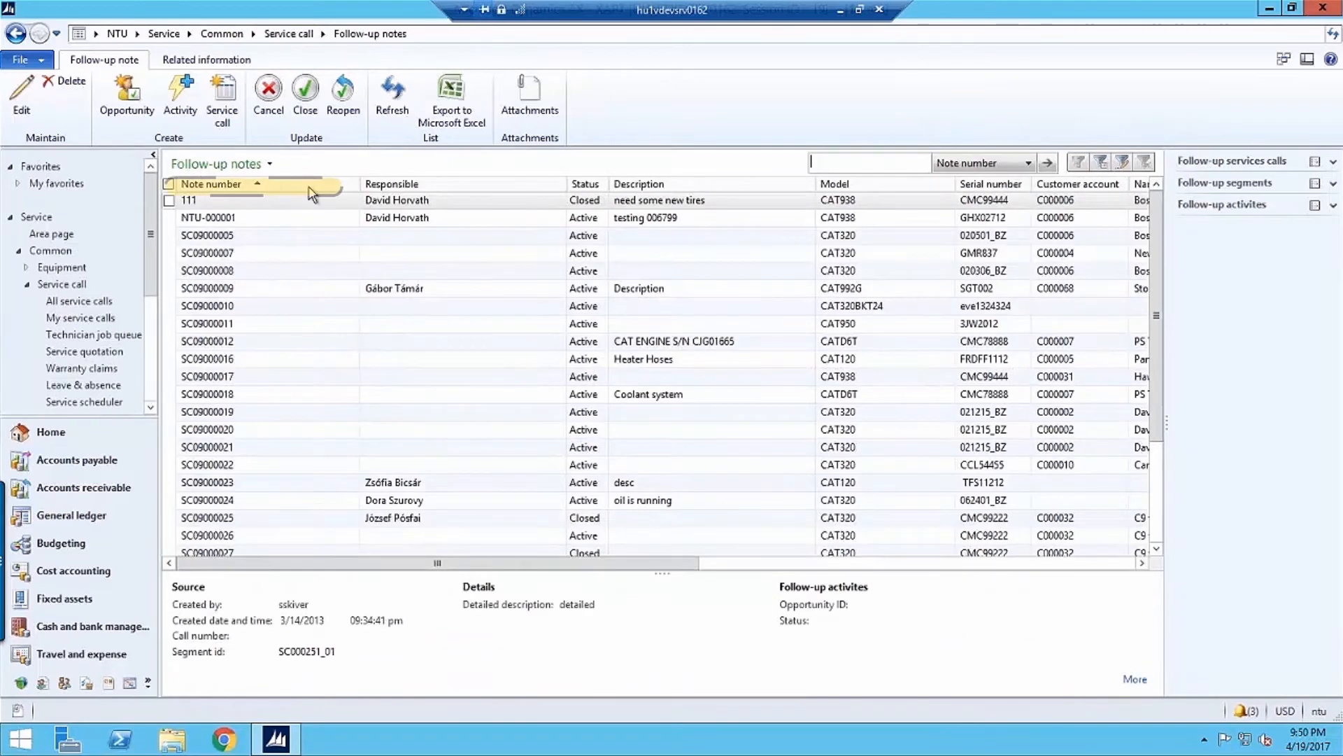
left_click(308, 185)
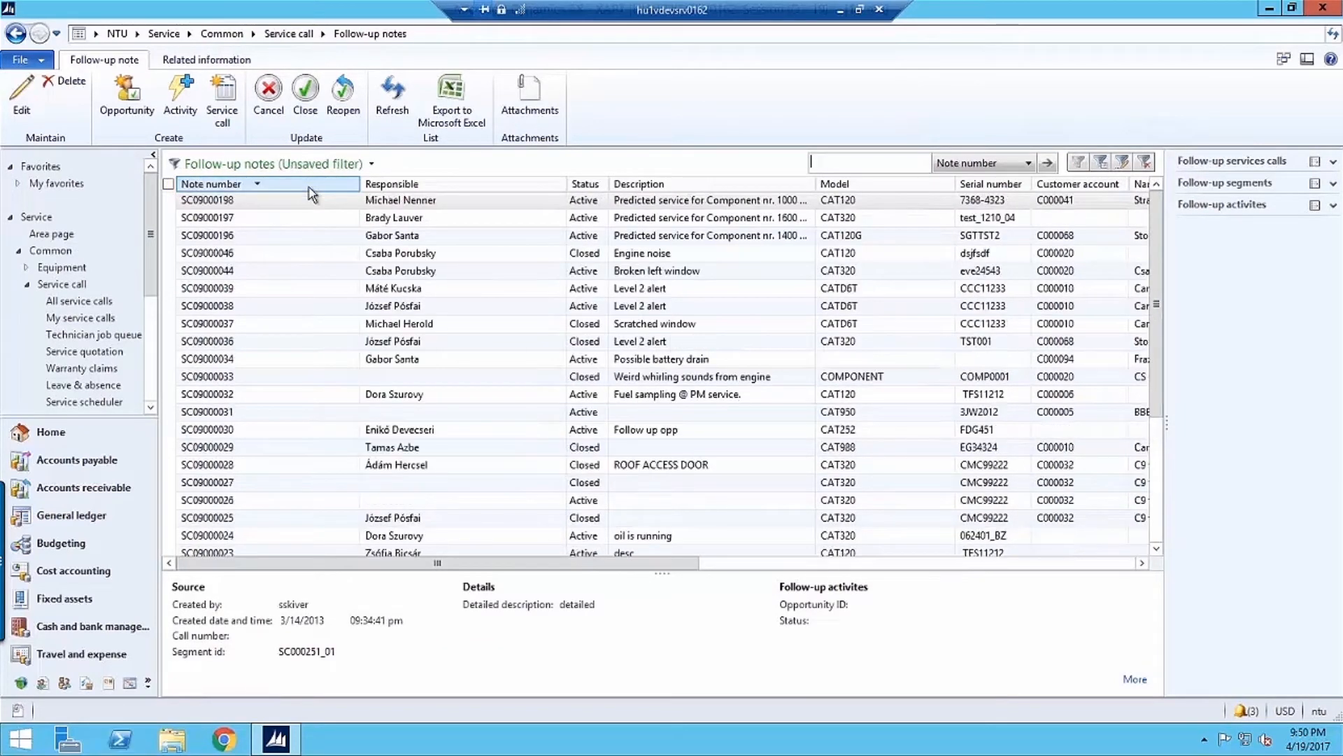
double_click(274, 203)
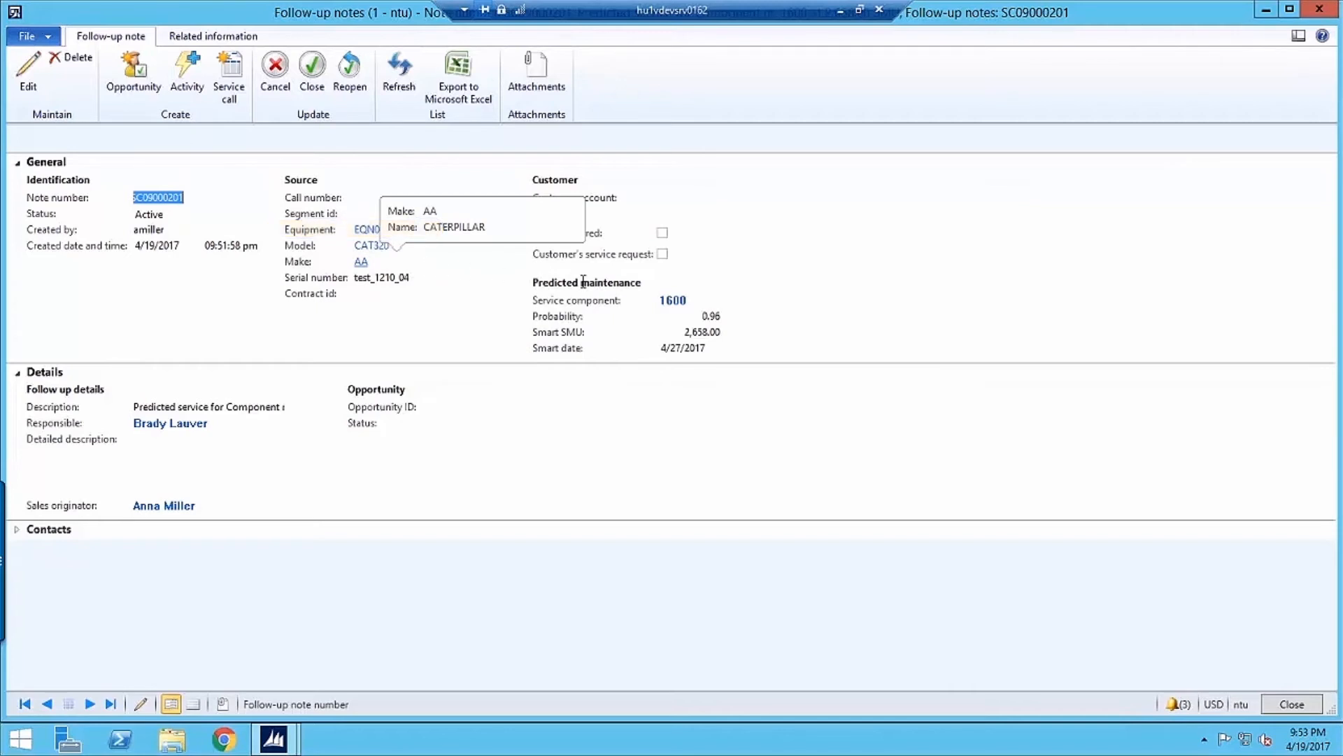
mouse_move(678, 301)
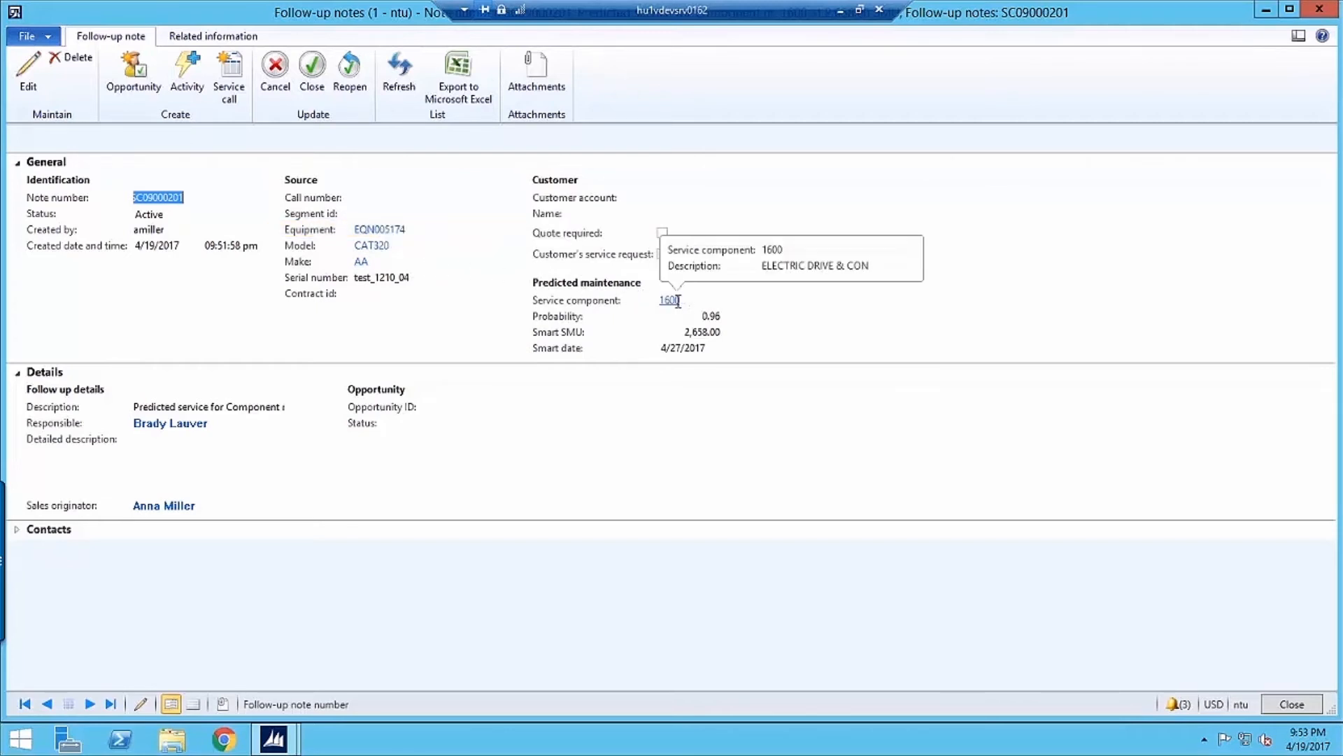